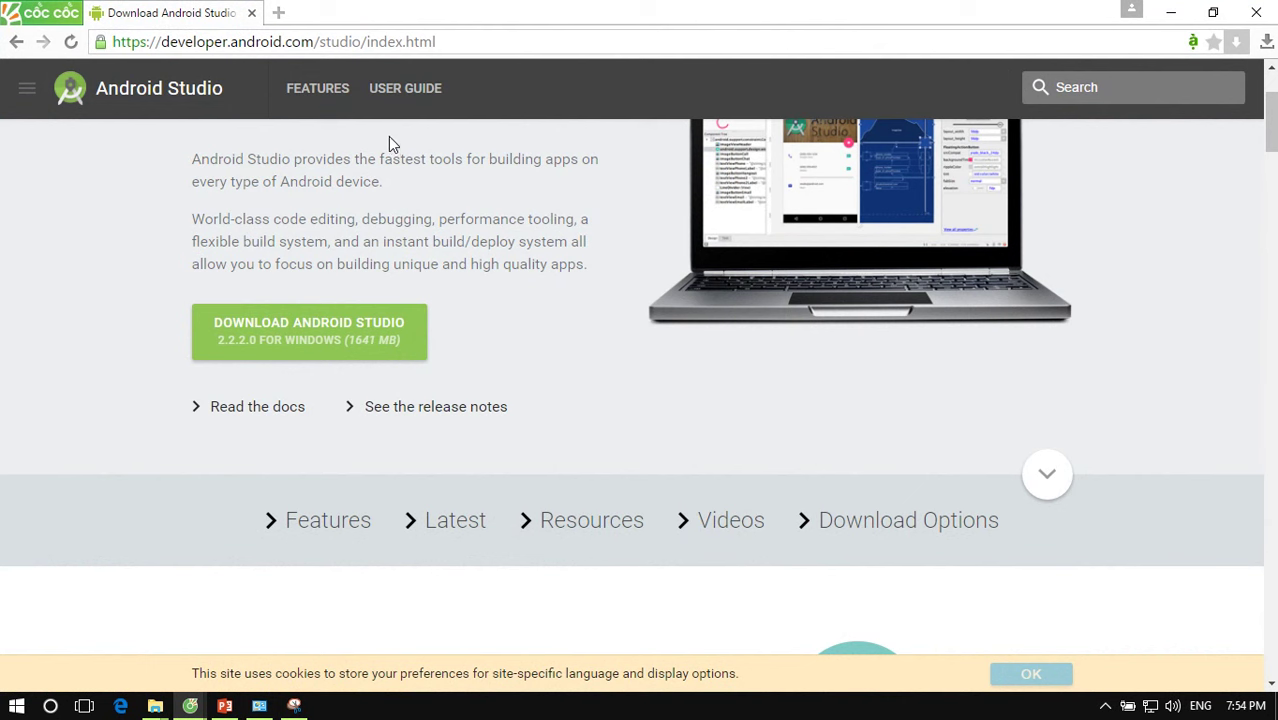
Step: Search the web for android studio in a new tab and open the official Android Studio download page
left_click(280, 14)
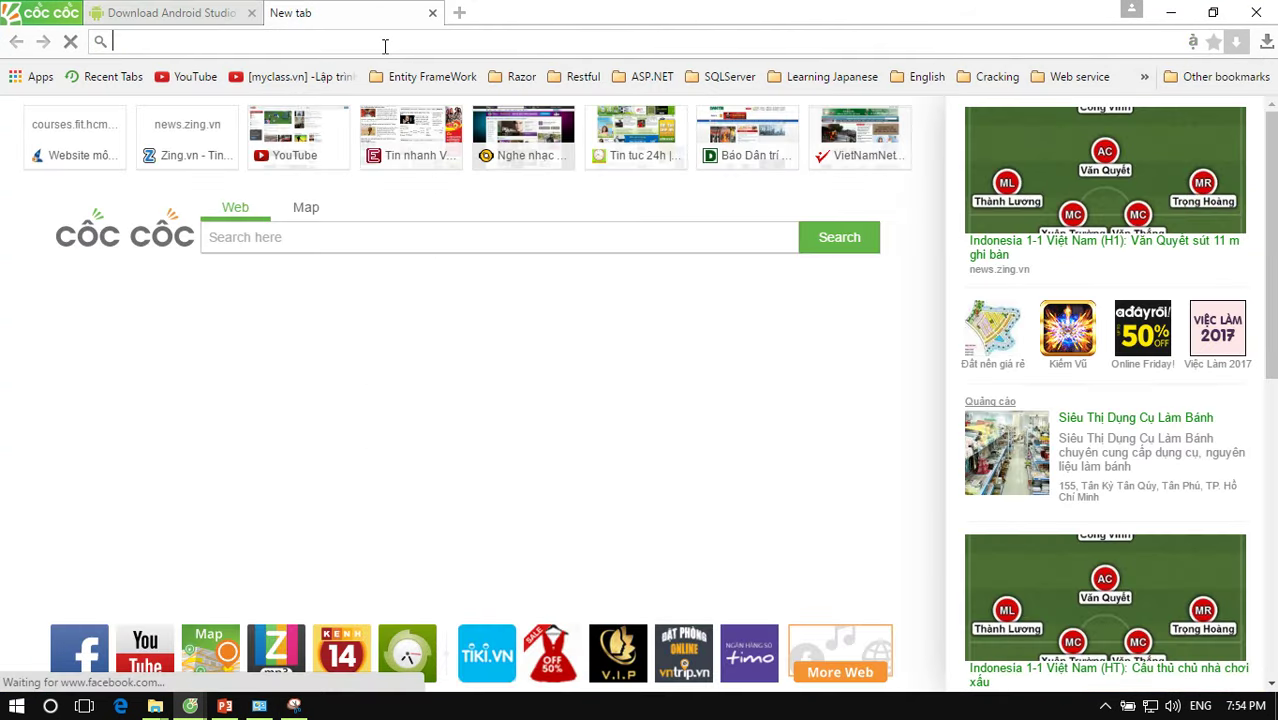
type("and")
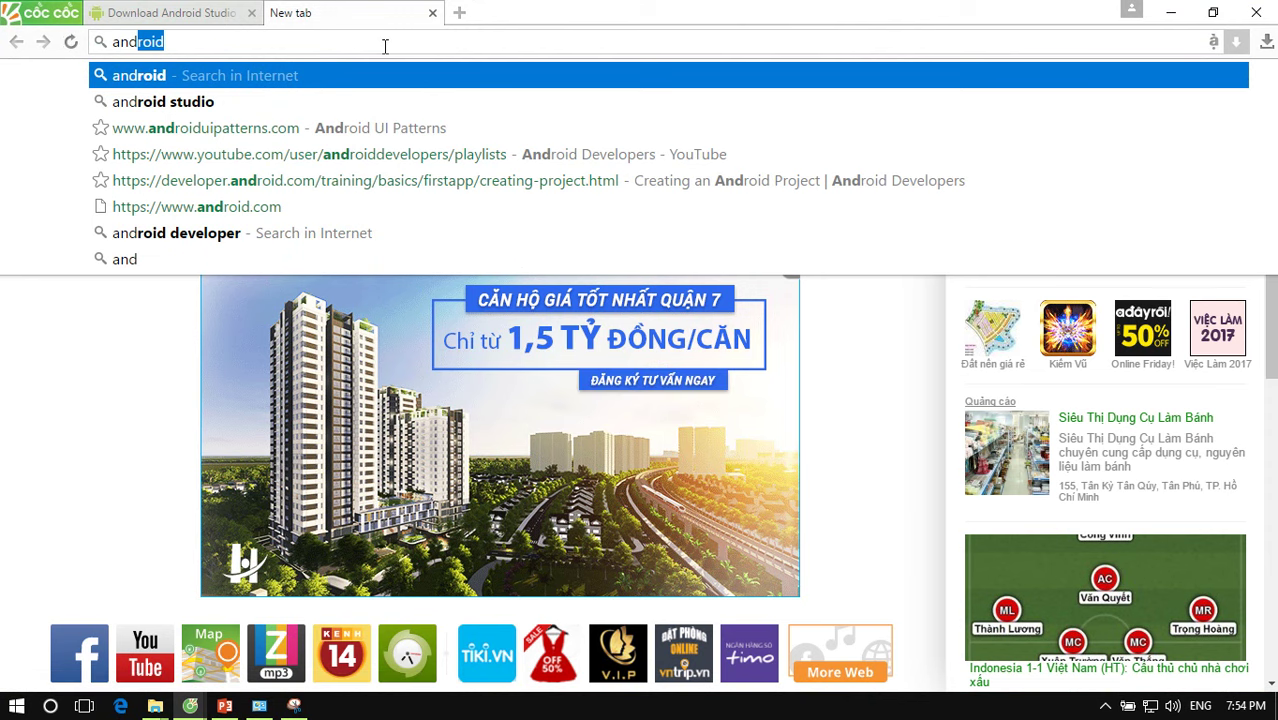
key("Down")
key("Return")
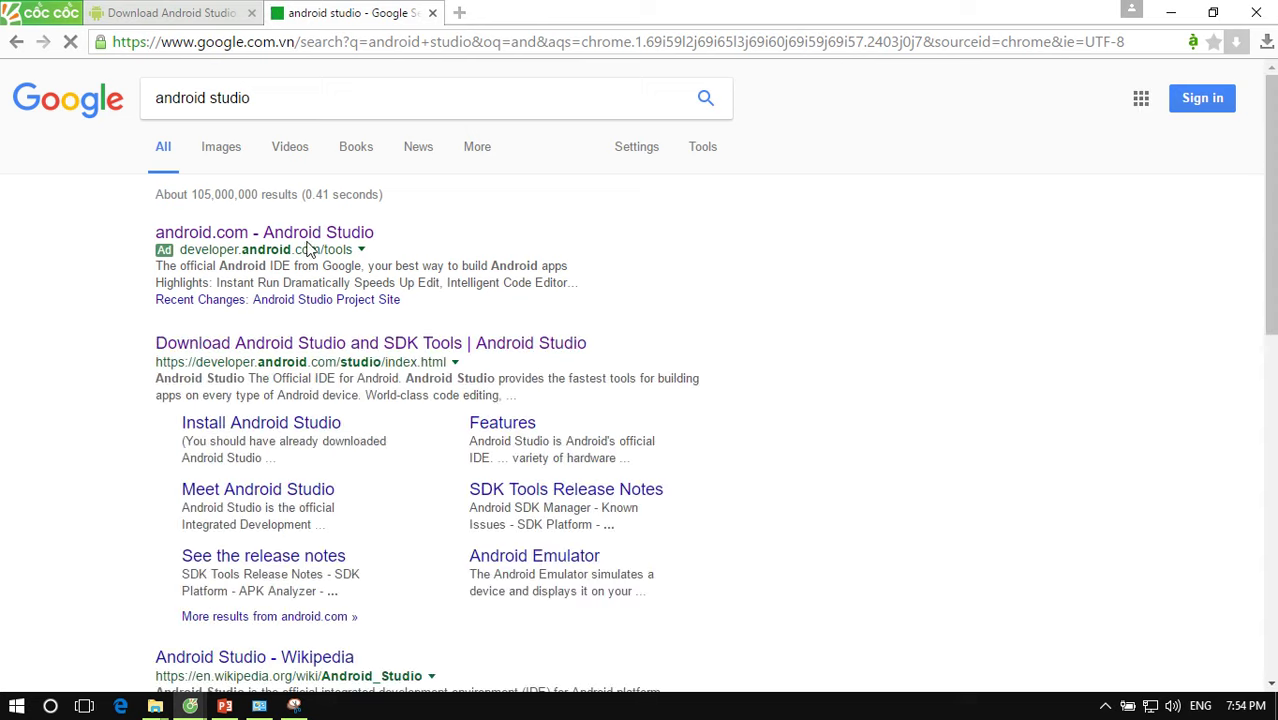
scroll(703, 168, "down", 2)
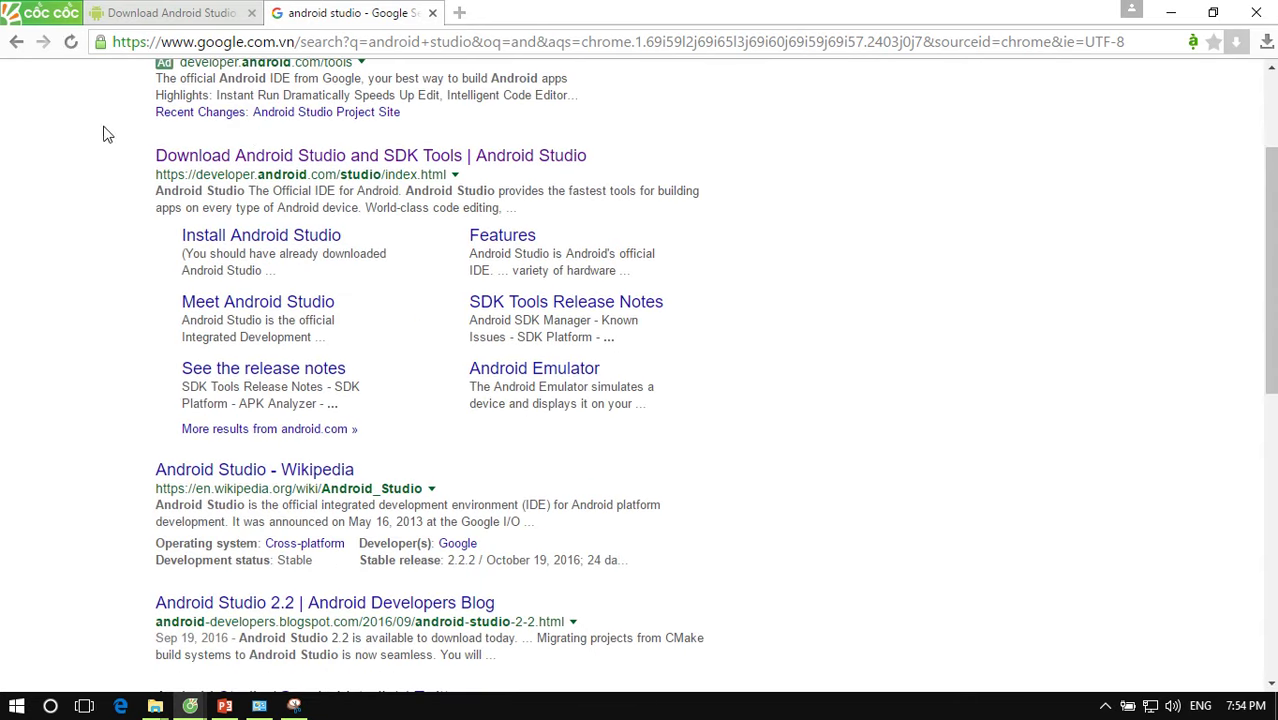
left_click(252, 157)
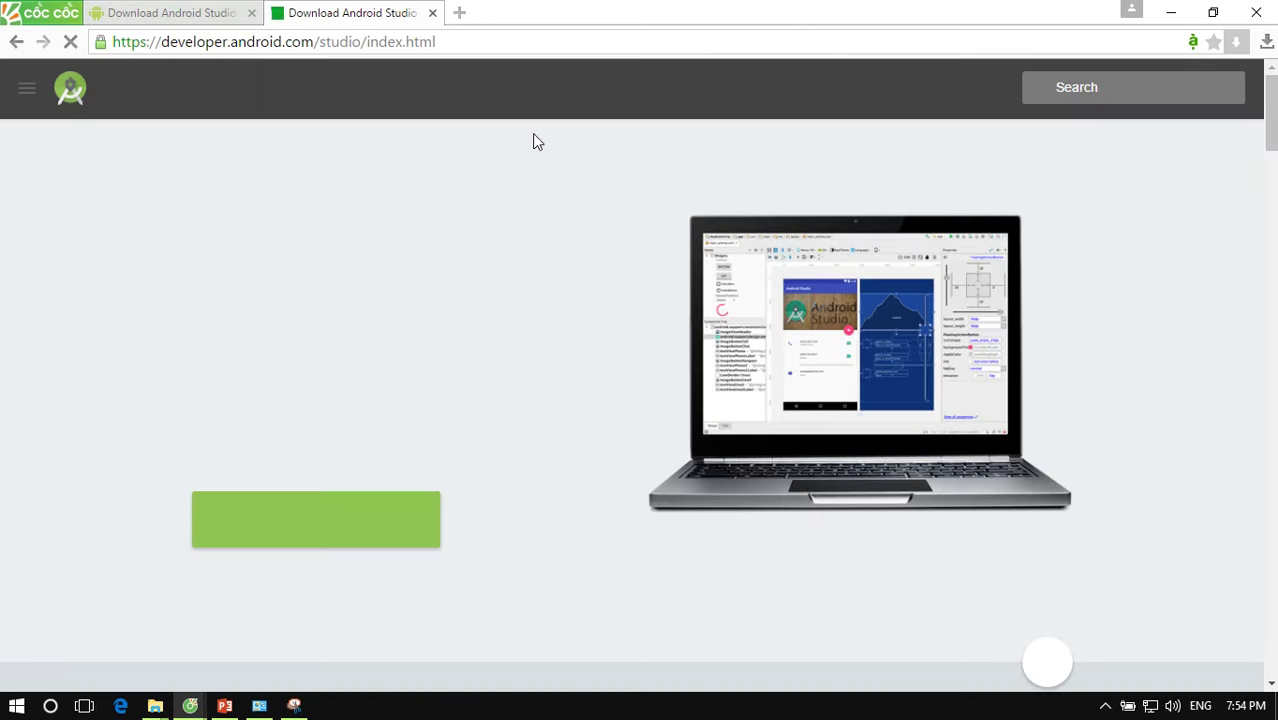
left_click(162, 16)
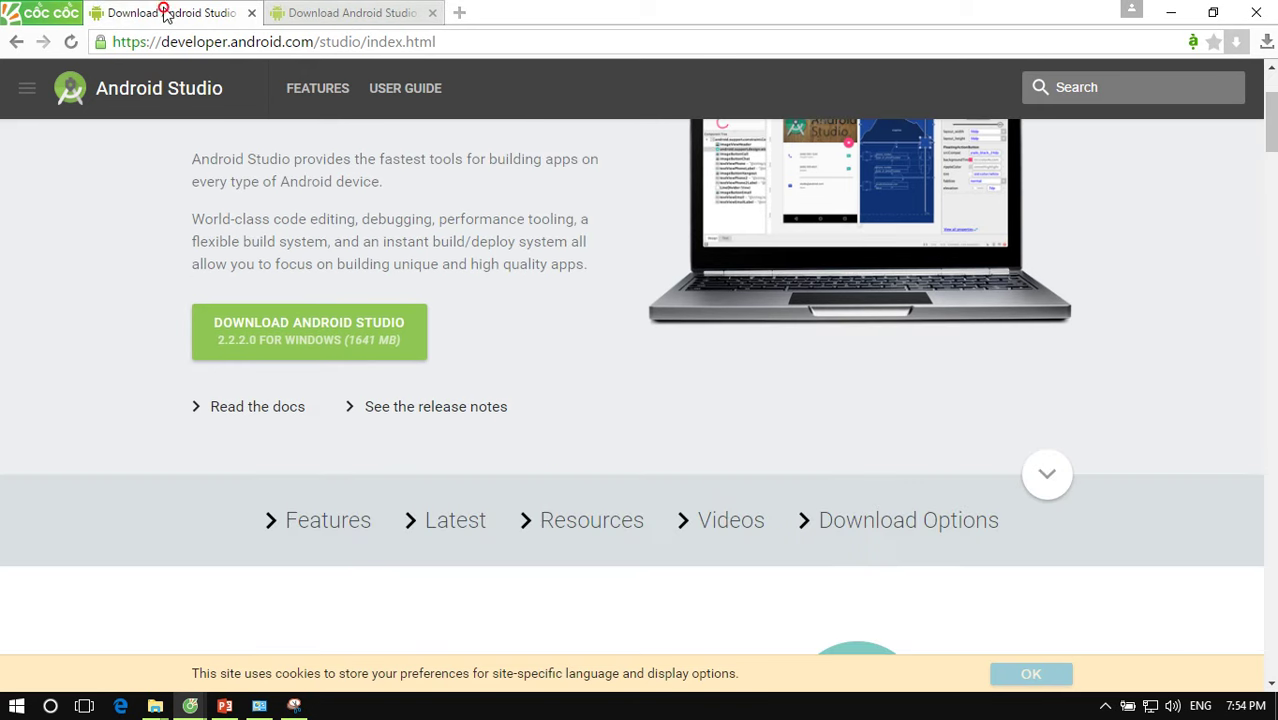
left_click(350, 13)
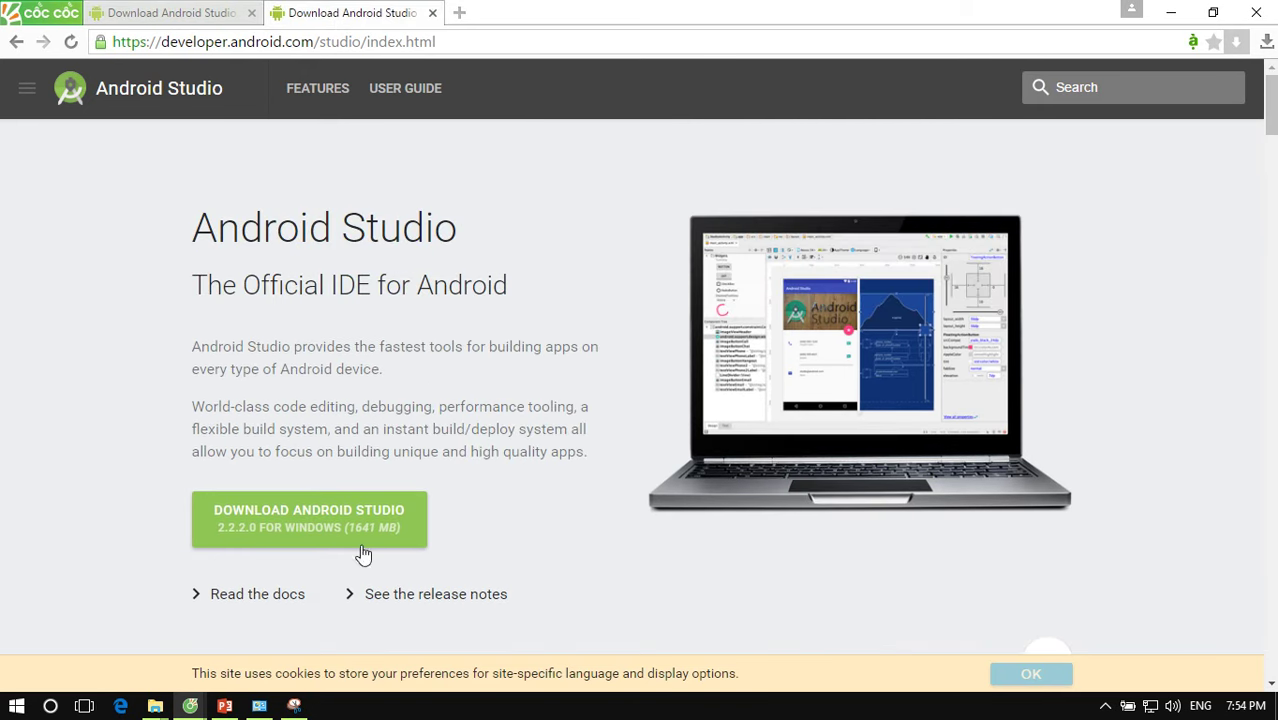
Step: Agree to the terms and request the Android Studio download for Windows, but cancel saving the file
scroll(428, 435, "down", 2)
scroll(548, 391, "up", 2)
left_click(419, 530)
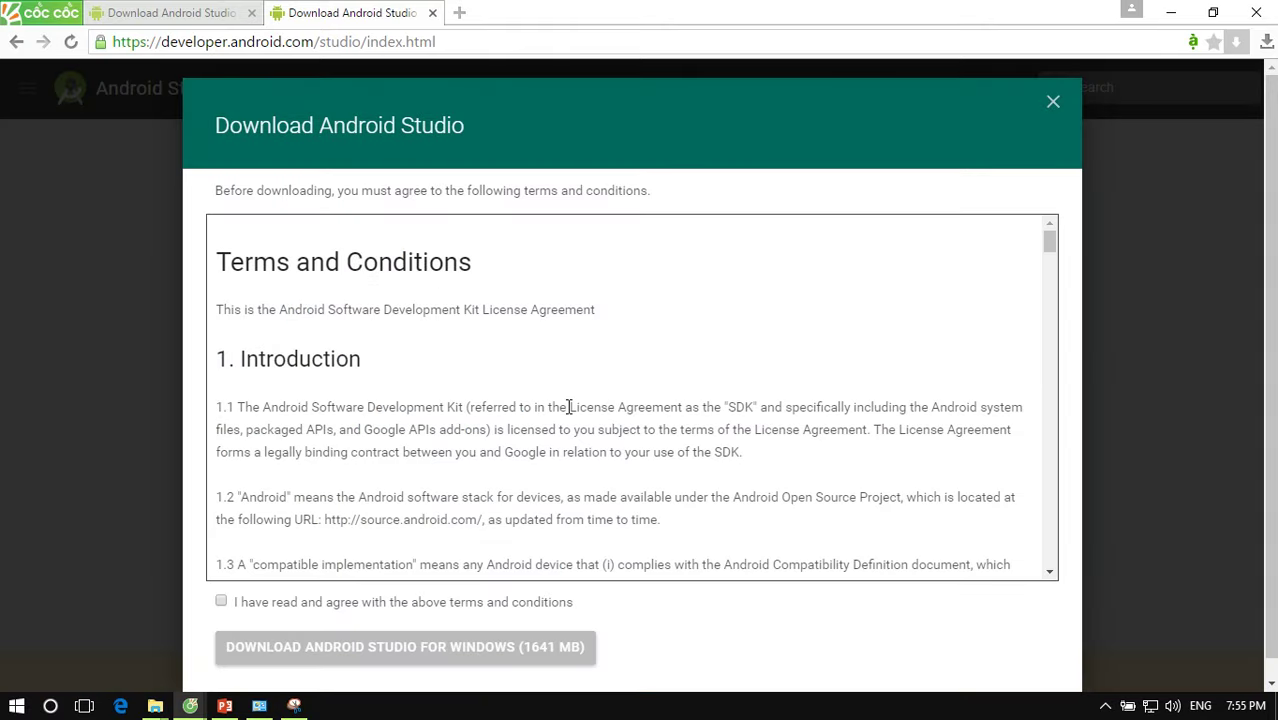
scroll(446, 452, "down", 10)
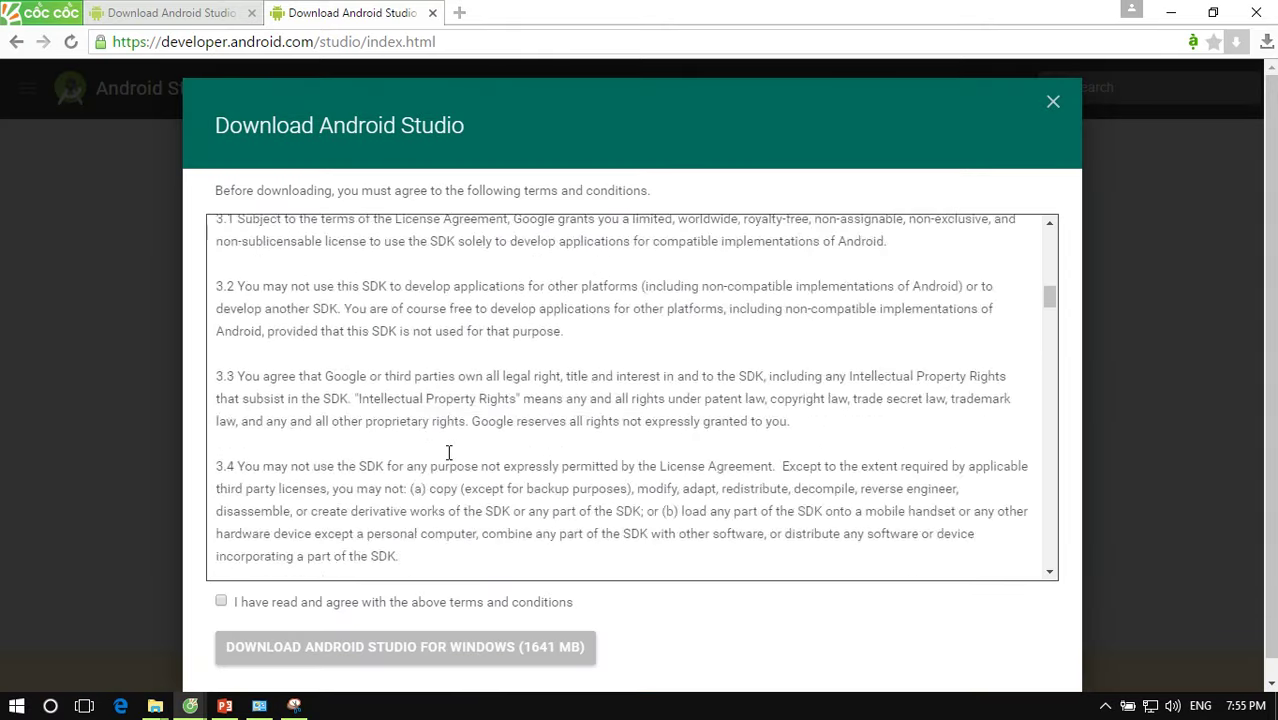
scroll(448, 452, "down", 5)
left_click_drag(1038, 508, 1043, 563)
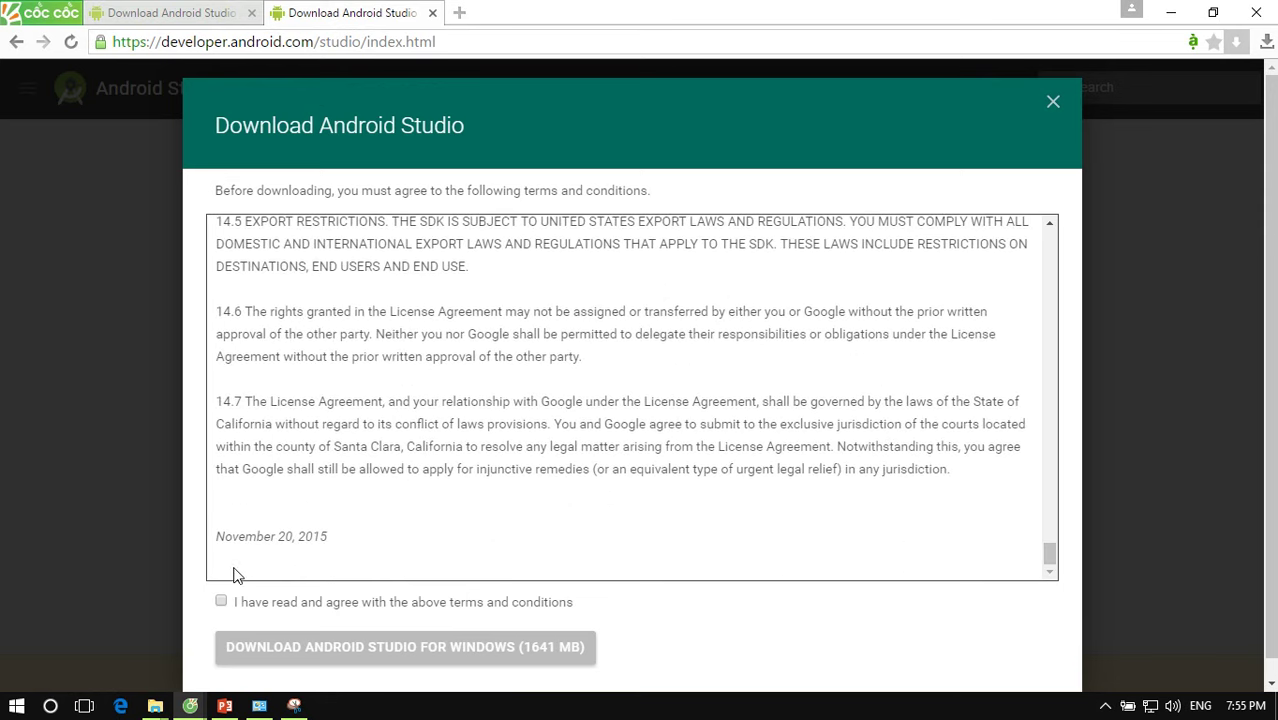
left_click(222, 604)
left_click(410, 656)
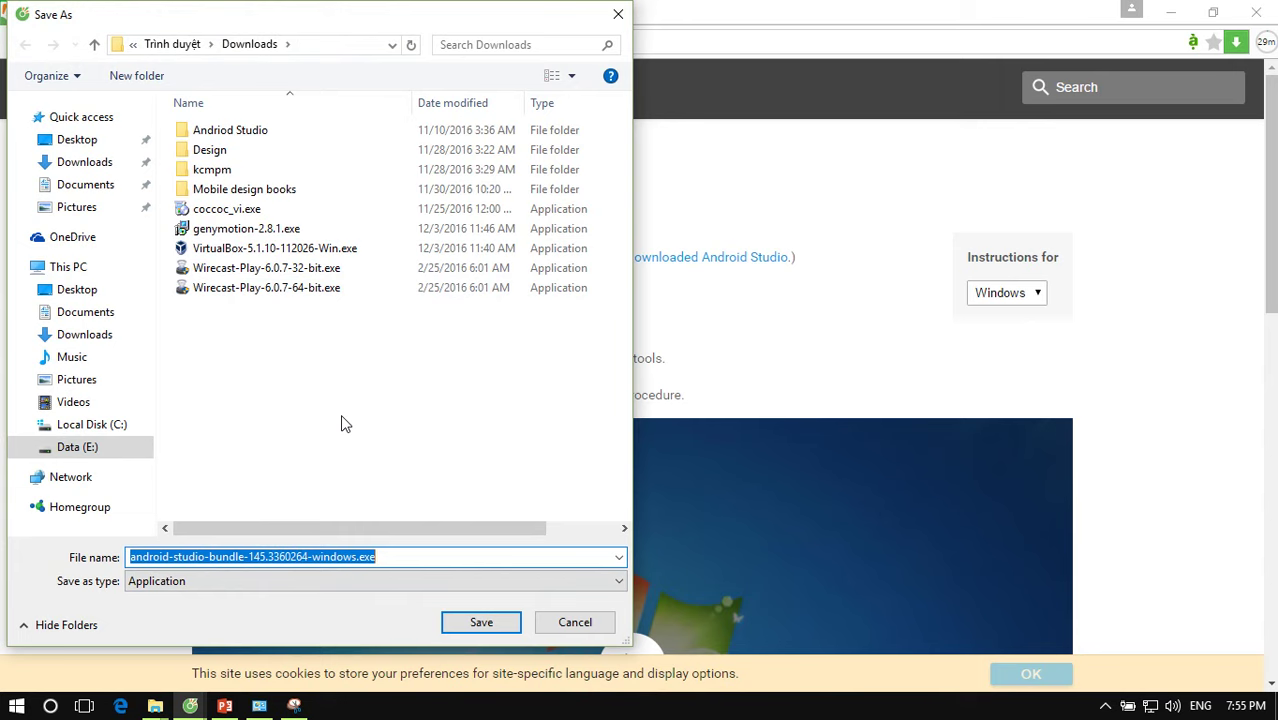
left_click(565, 623)
Step: Check the browser's download list for files in progress, and minimize the browser
left_click(1265, 42)
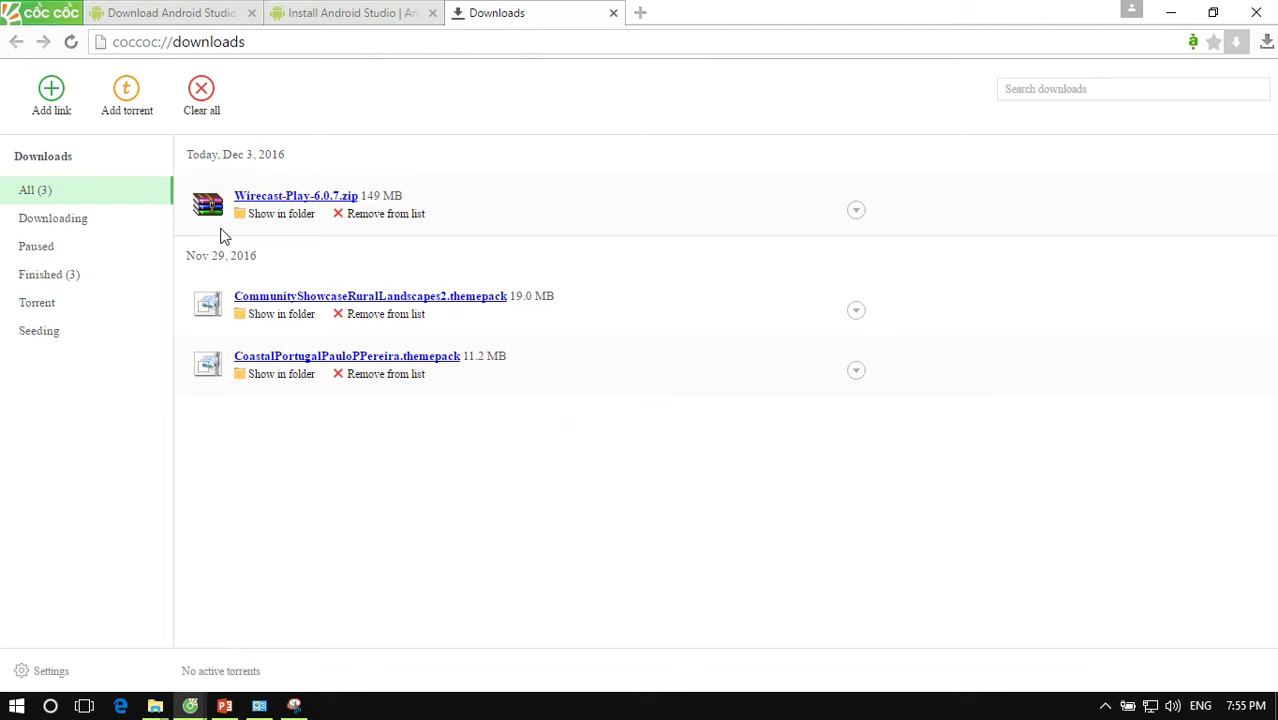
left_click(60, 222)
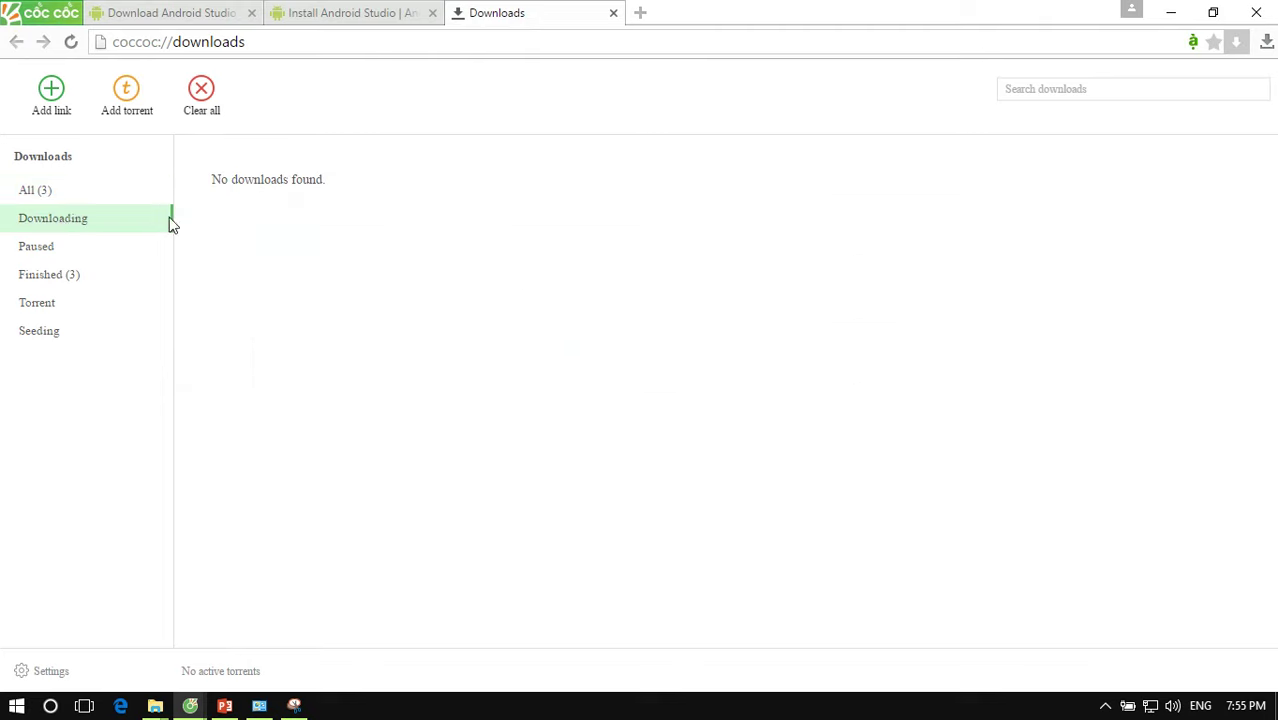
left_click(1170, 12)
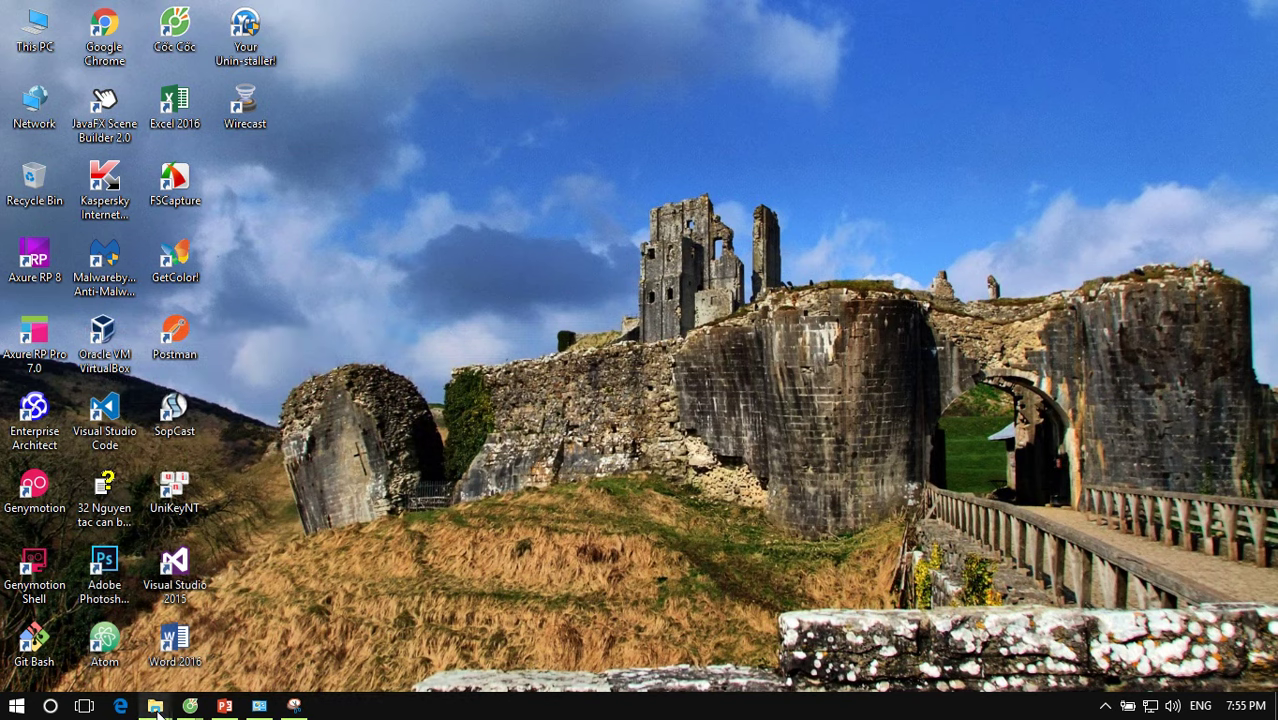
Step: Launch android-studio-bundle-145.3360264-windows.exe from the Download folder on the E: drive
mouse_move(157, 710)
left_click(240, 635)
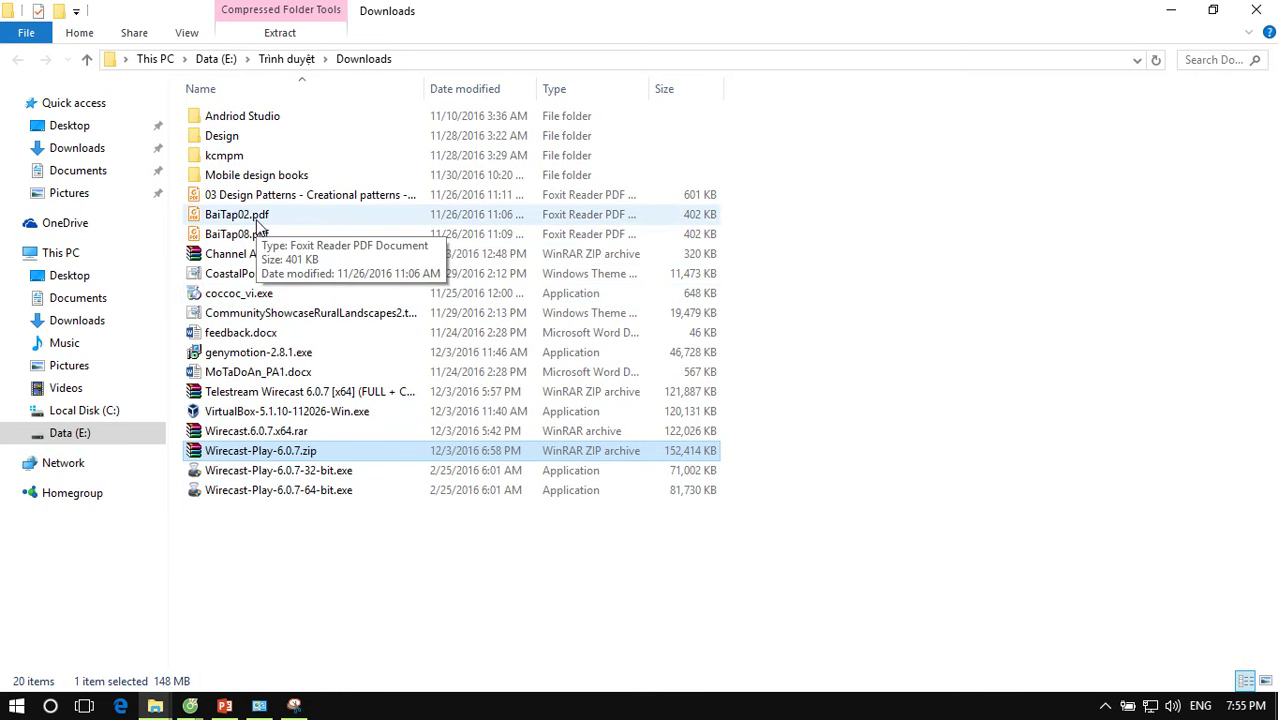
left_click(212, 59)
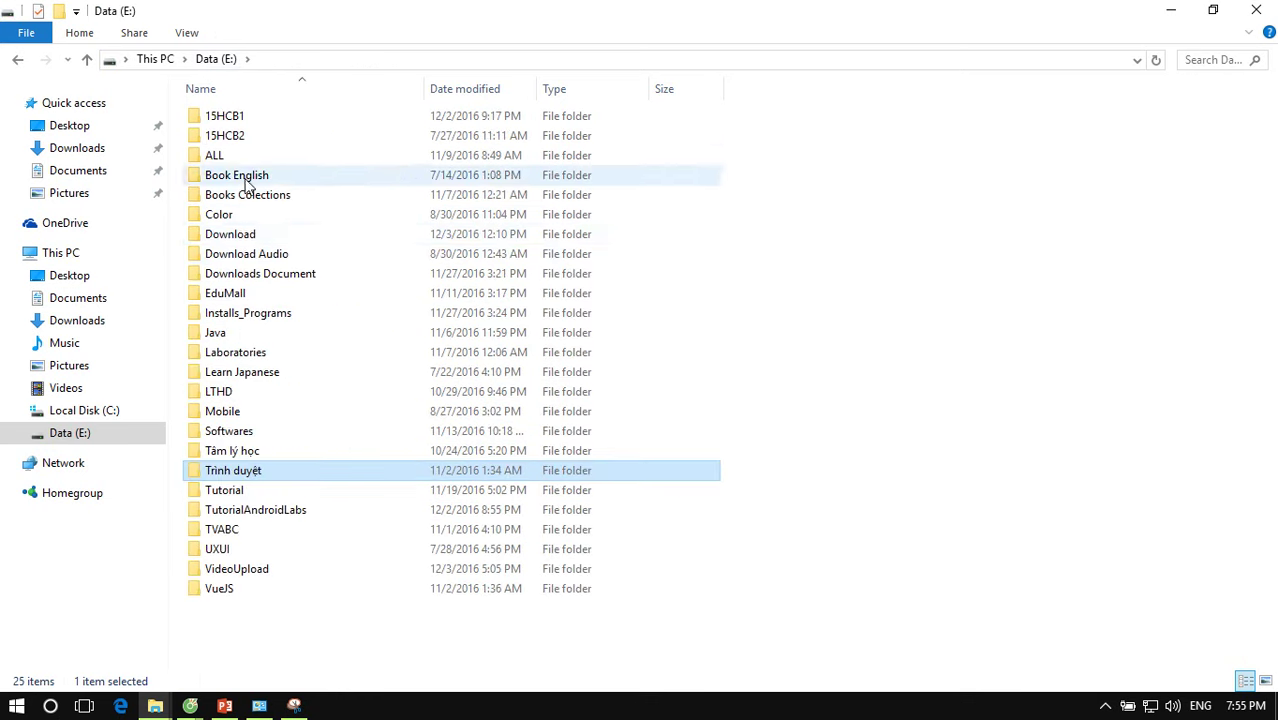
double_click(240, 237)
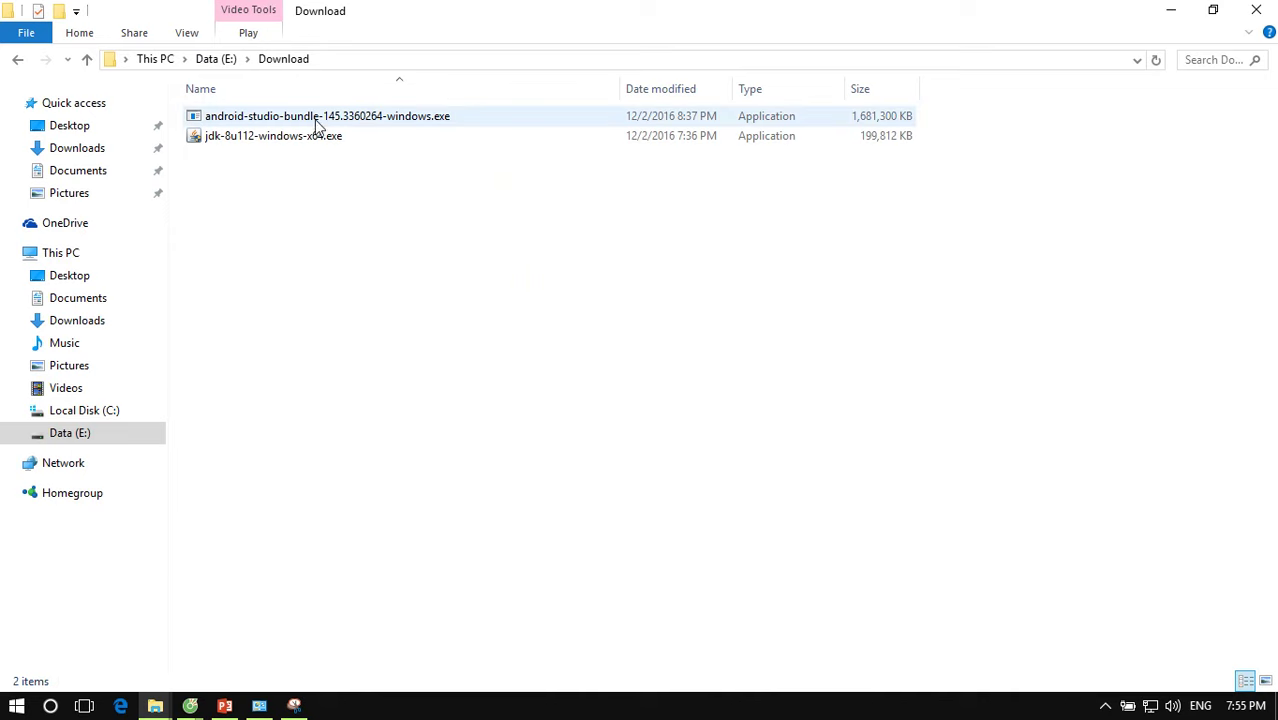
left_click(366, 119)
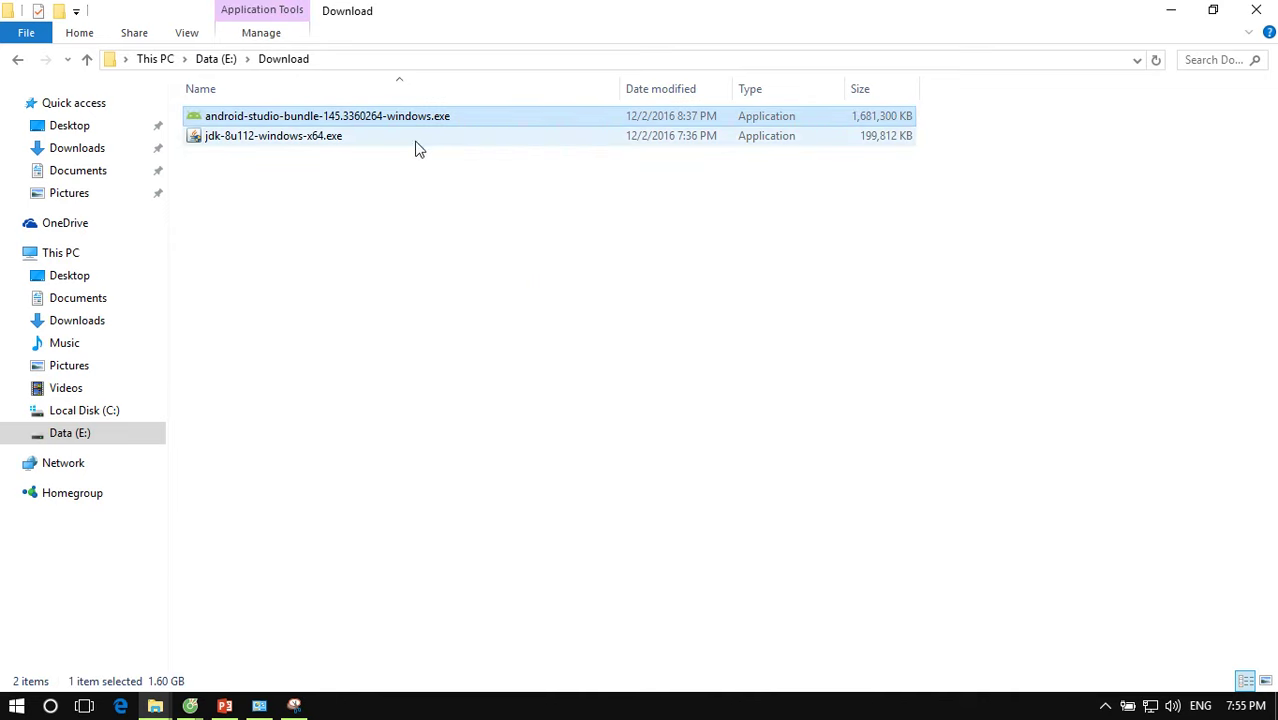
double_click(374, 117)
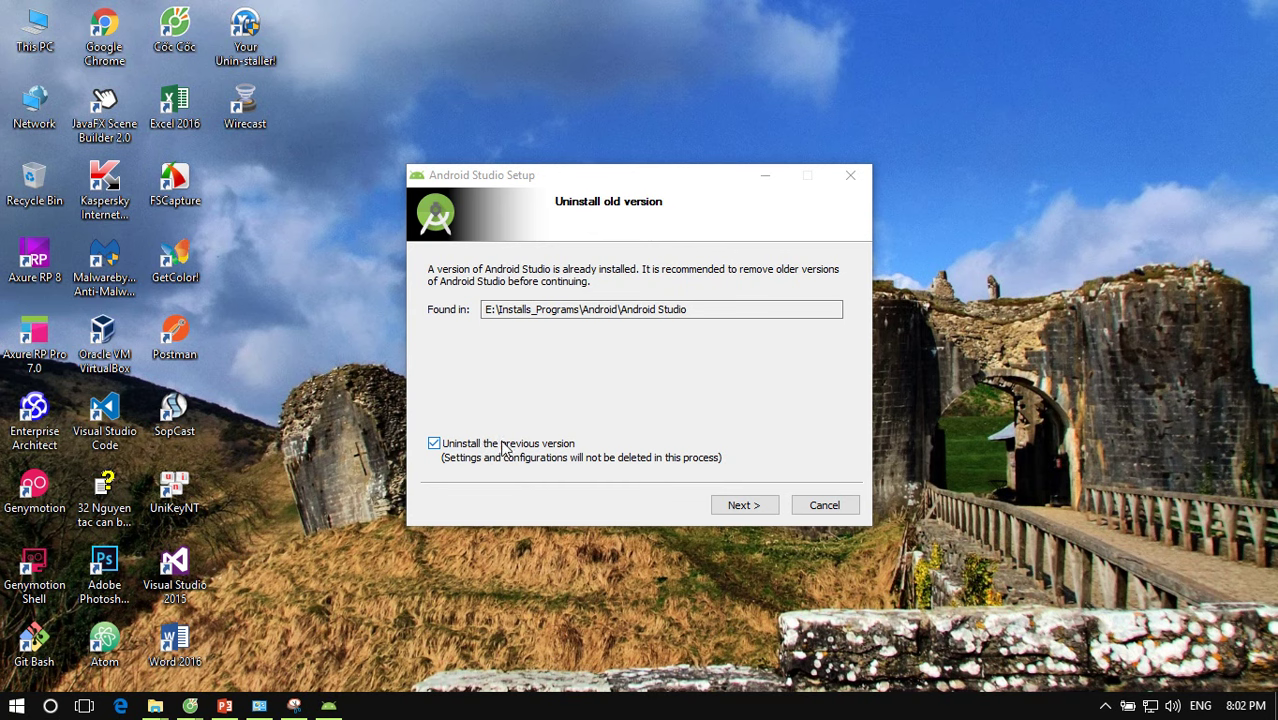
Step: Opt out of uninstalling the previous Android Studio version and continue setup past the welcome page
left_click(435, 445)
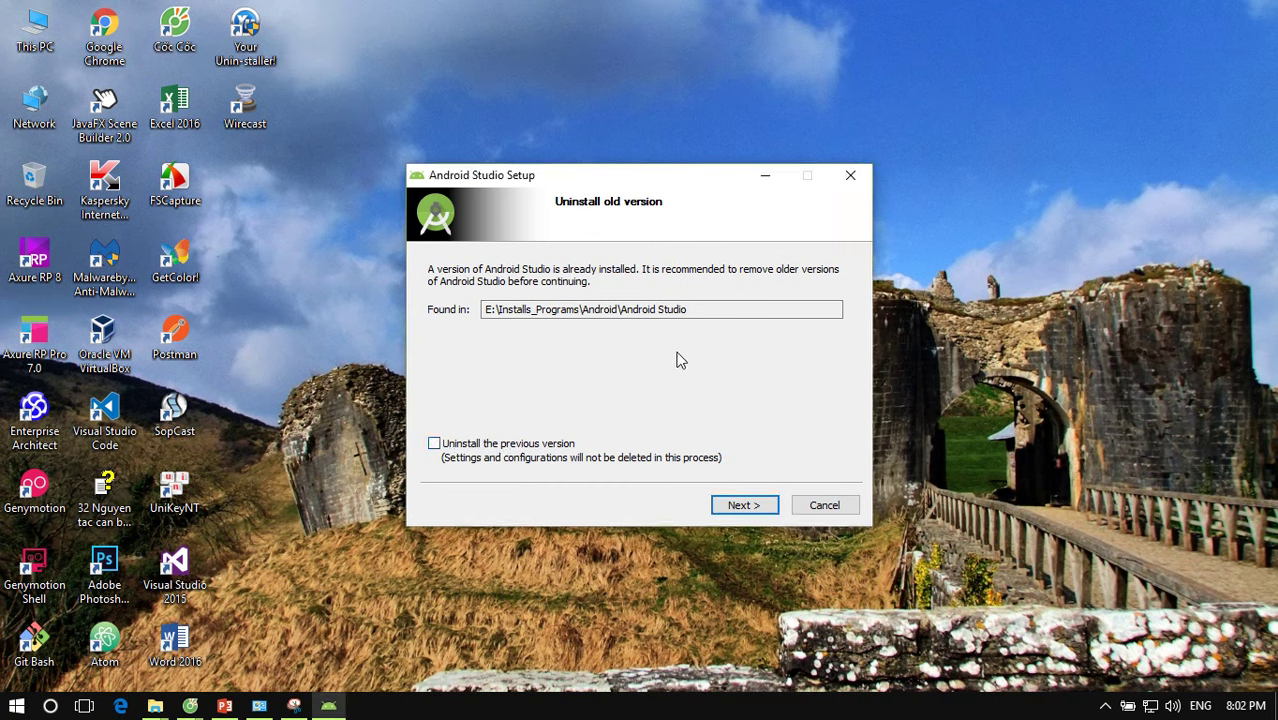
left_click(743, 508)
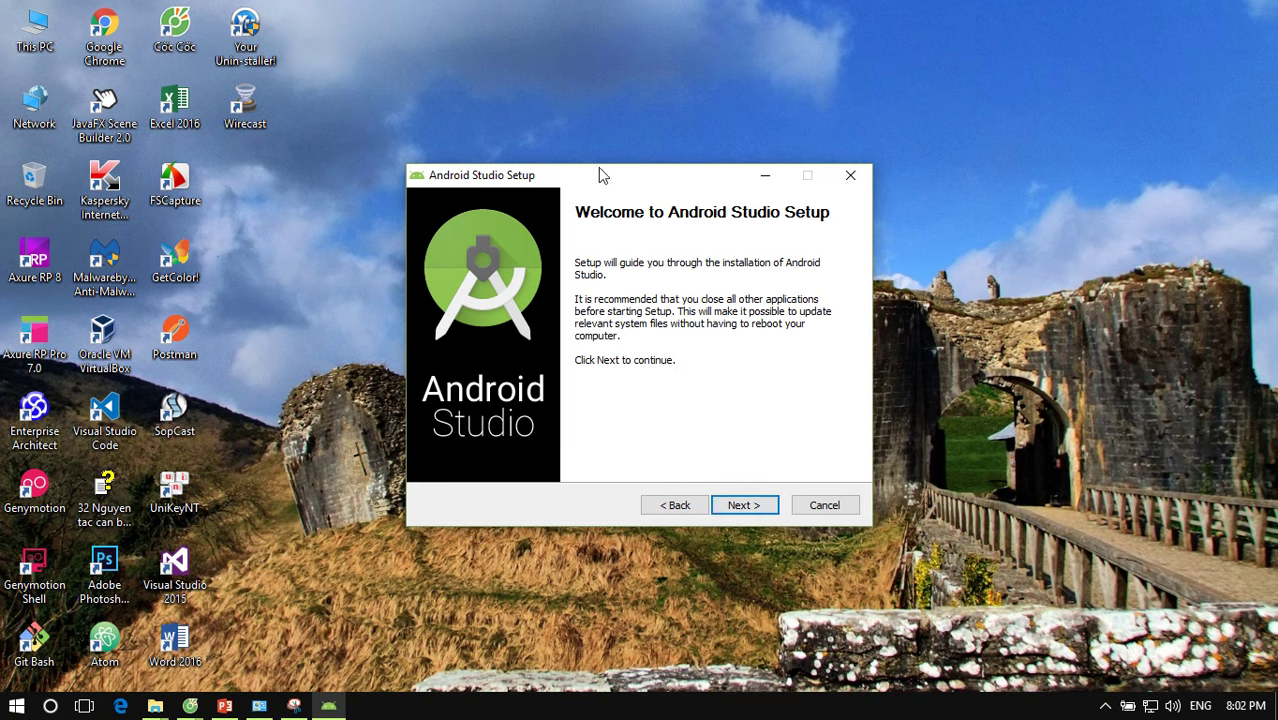
mouse_move(602, 176)
left_mouse_down()
mouse_move(522, 165)
mouse_move(595, 181)
left_mouse_up()
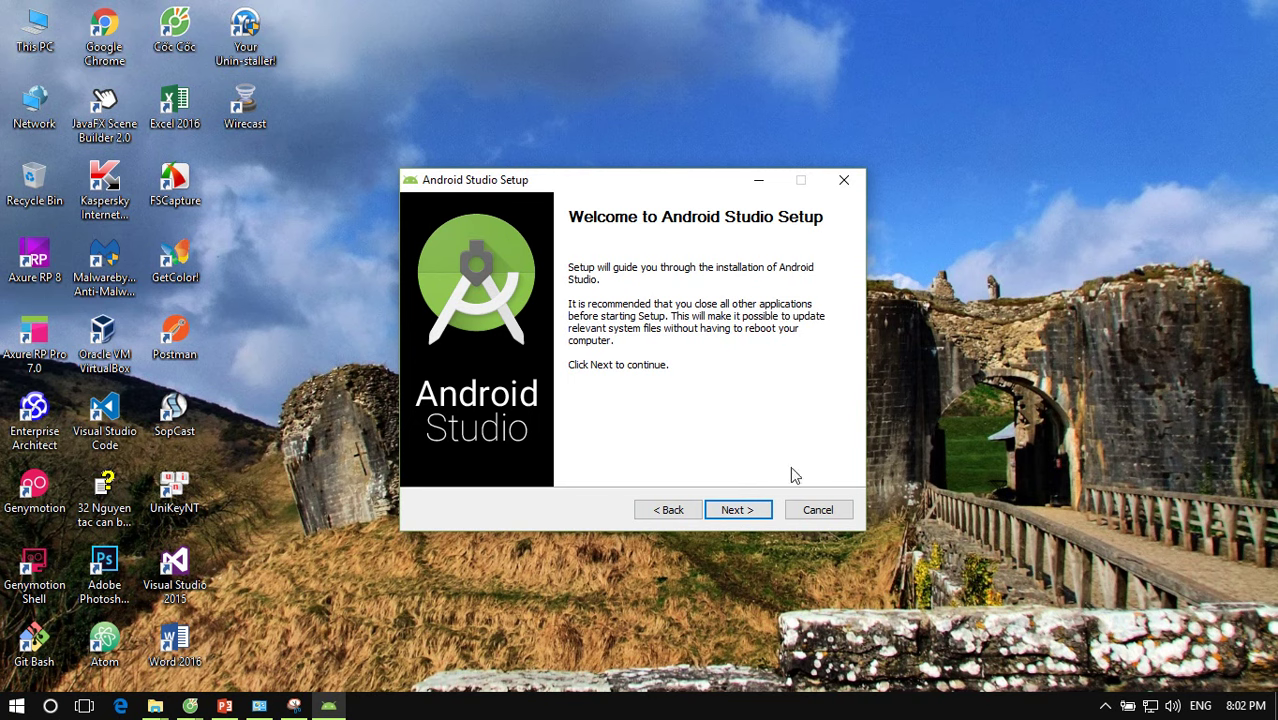
left_click(735, 509)
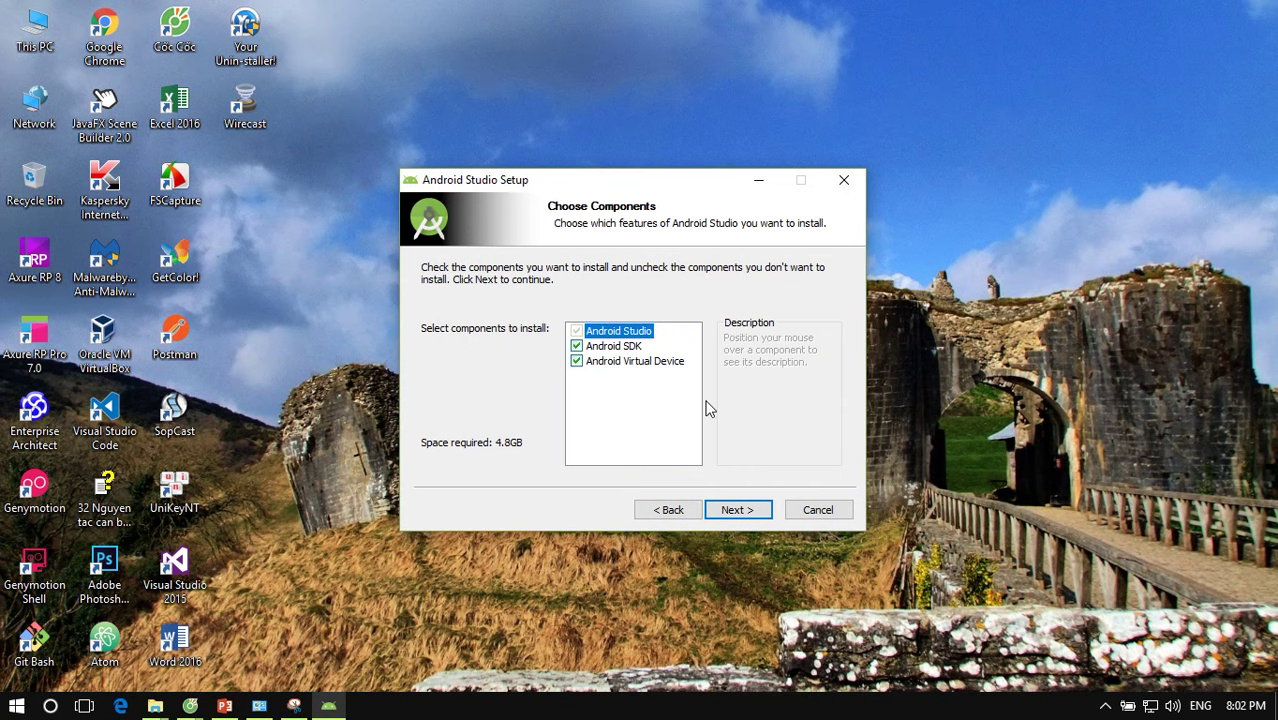
Step: Keep the Android SDK and Android Virtual Device components selected and accept the license agreement
left_click(737, 513)
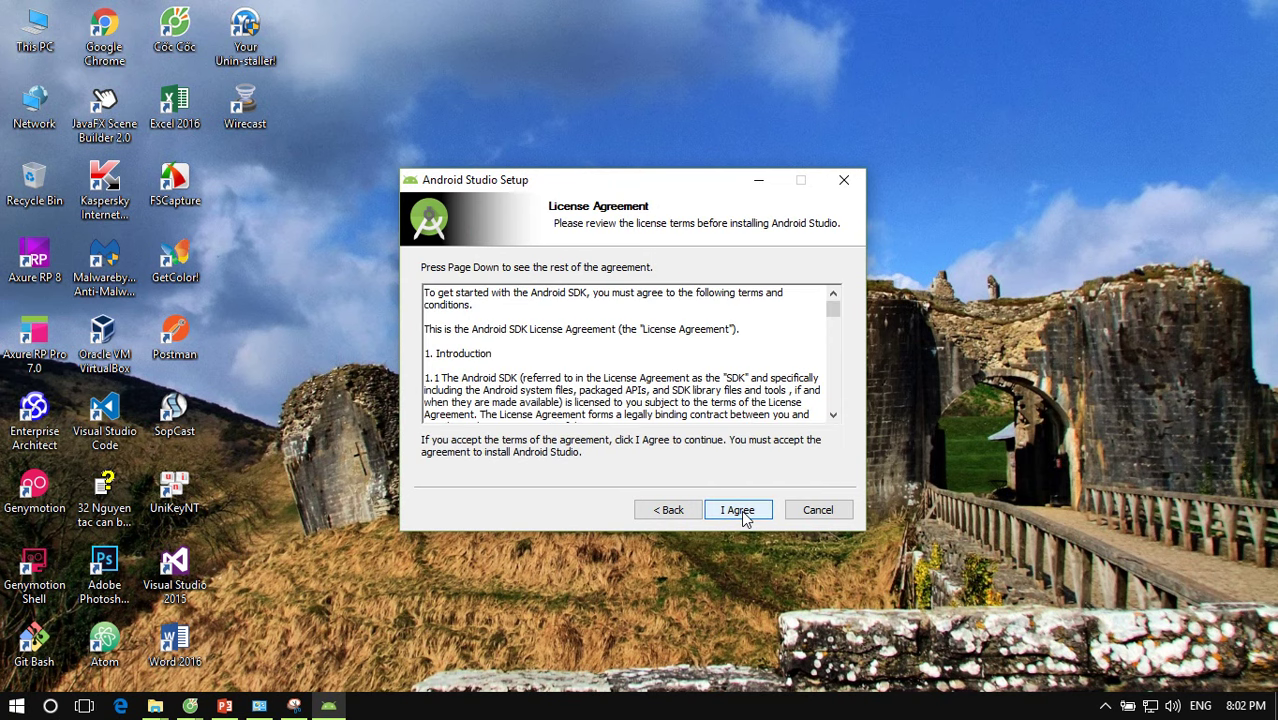
left_click_drag(833, 312, 833, 404)
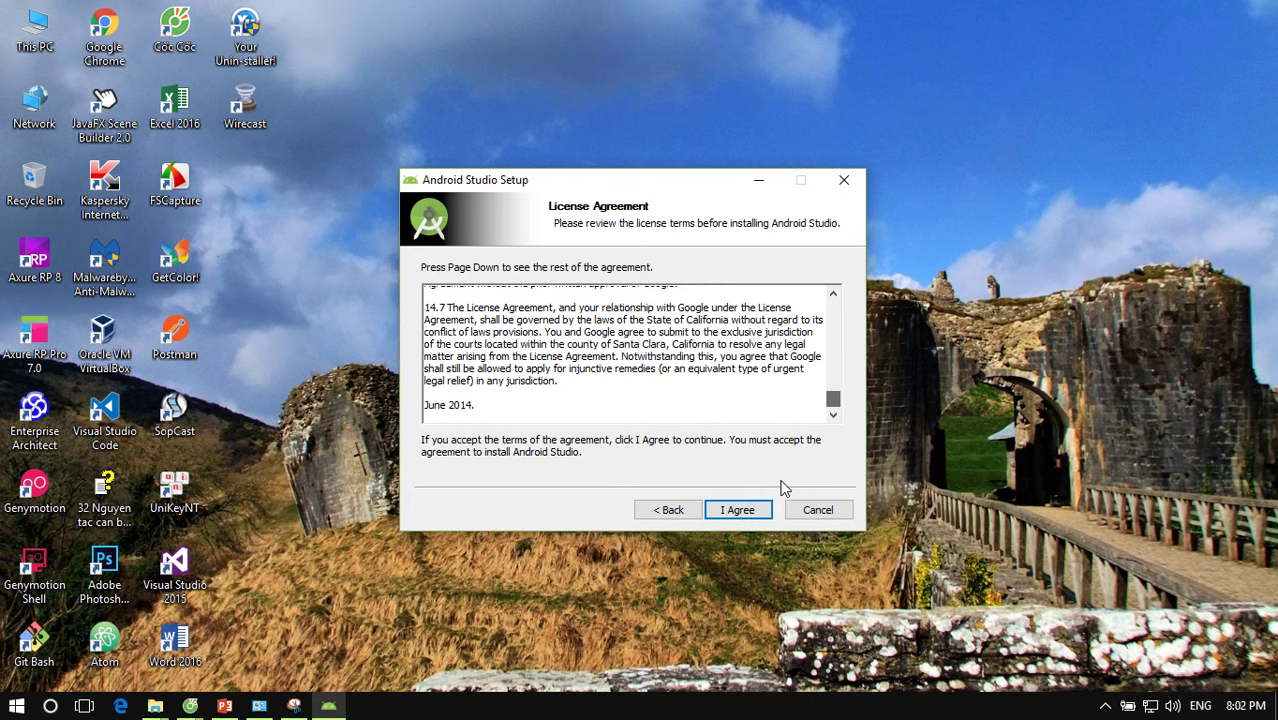
left_click(740, 516)
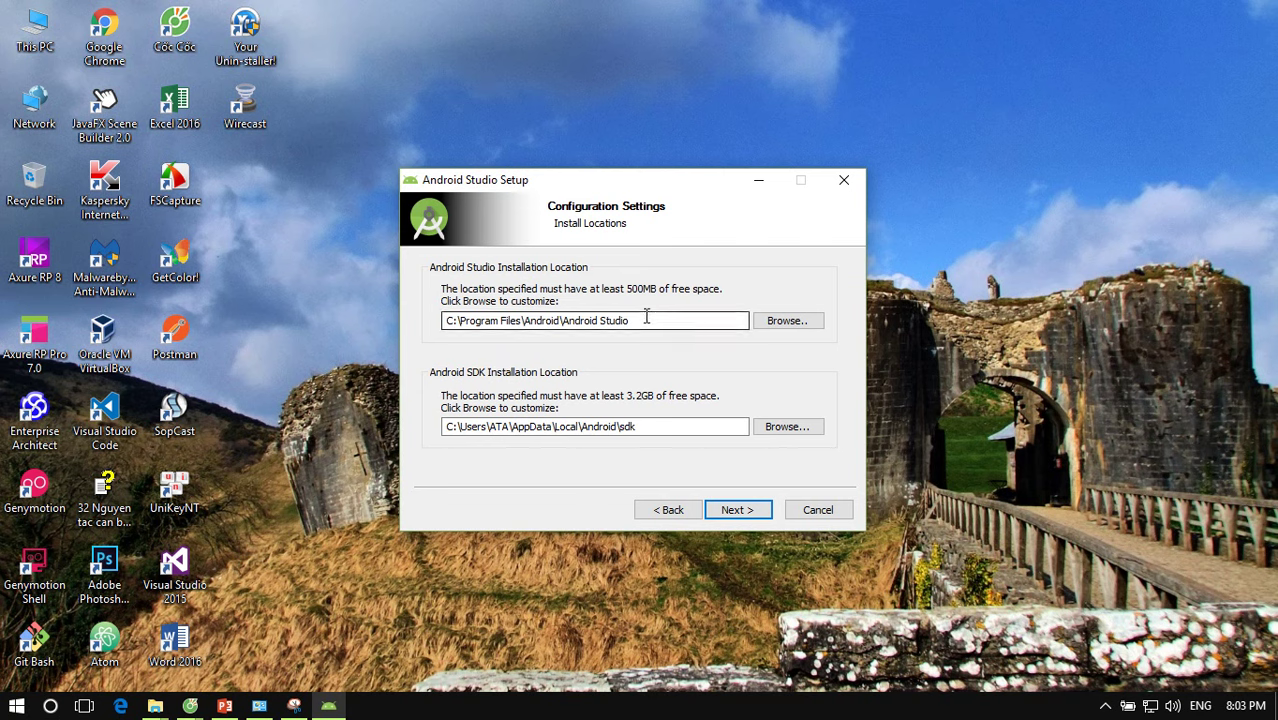
Step: Review the Android Studio and SDK installation locations, and open the Installs_Programs\Android folder on the E: drive
left_click_drag(640, 320, 568, 326)
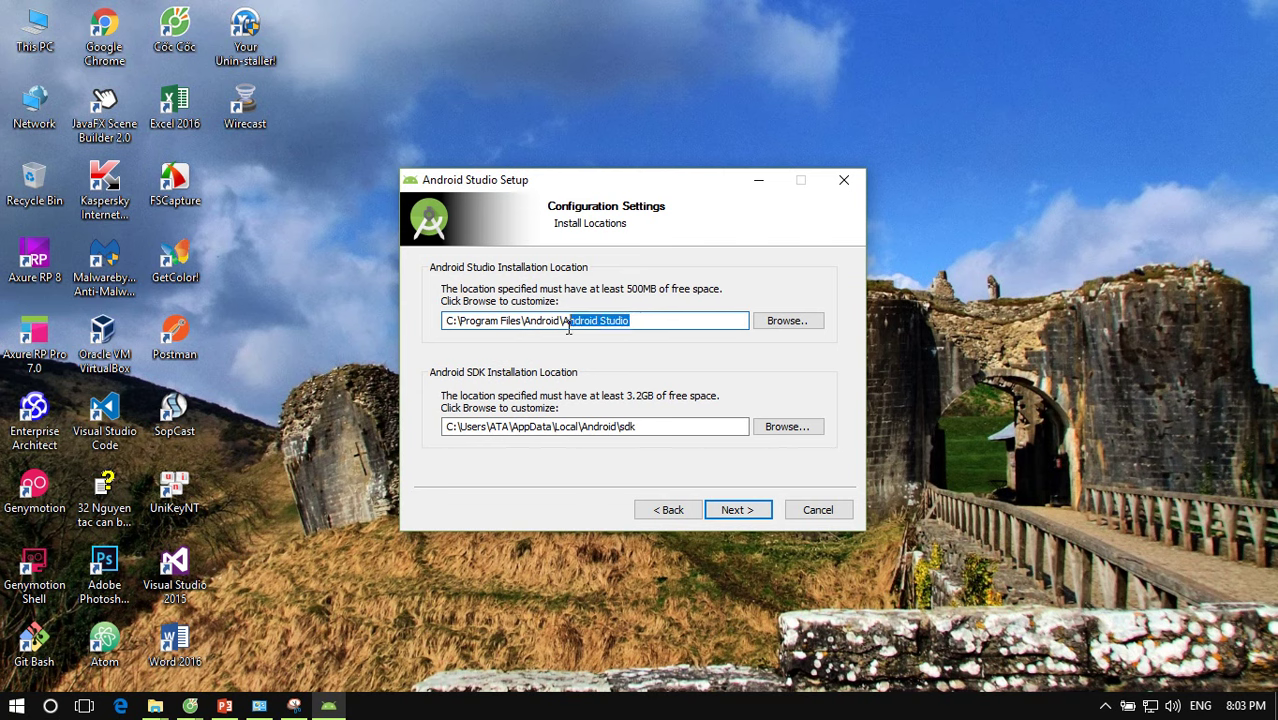
left_click(644, 428)
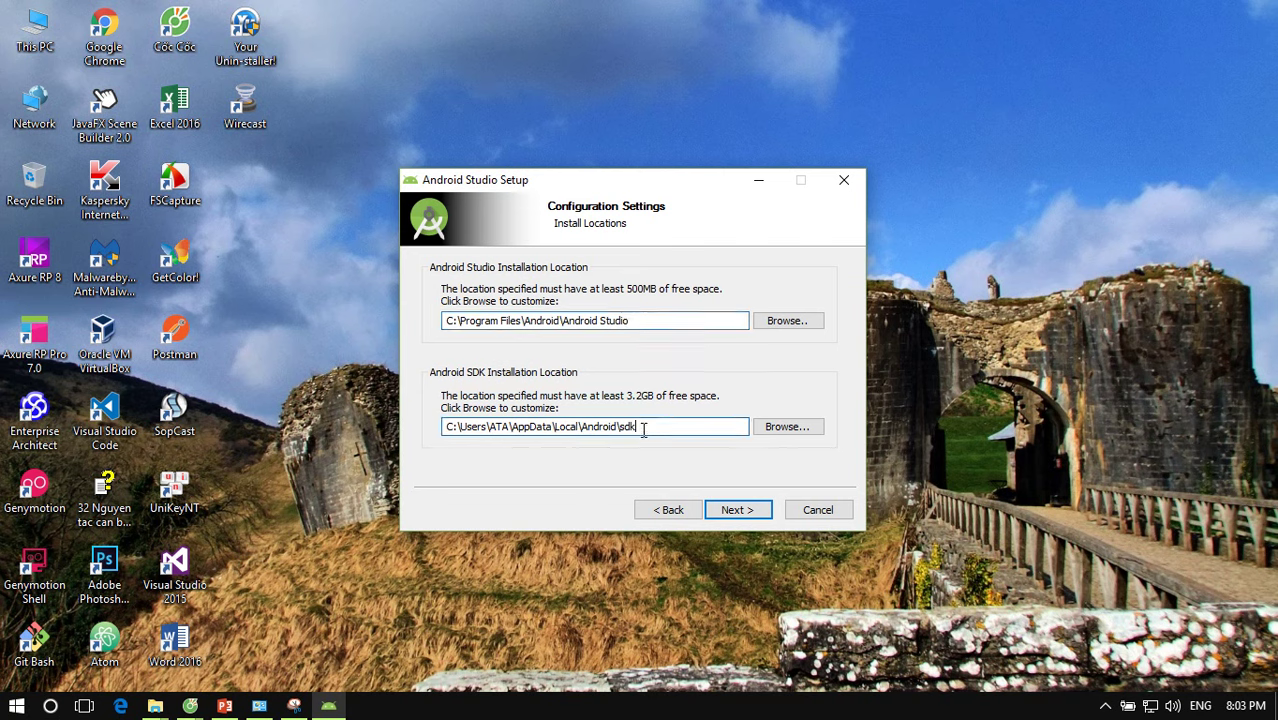
left_click(155, 706)
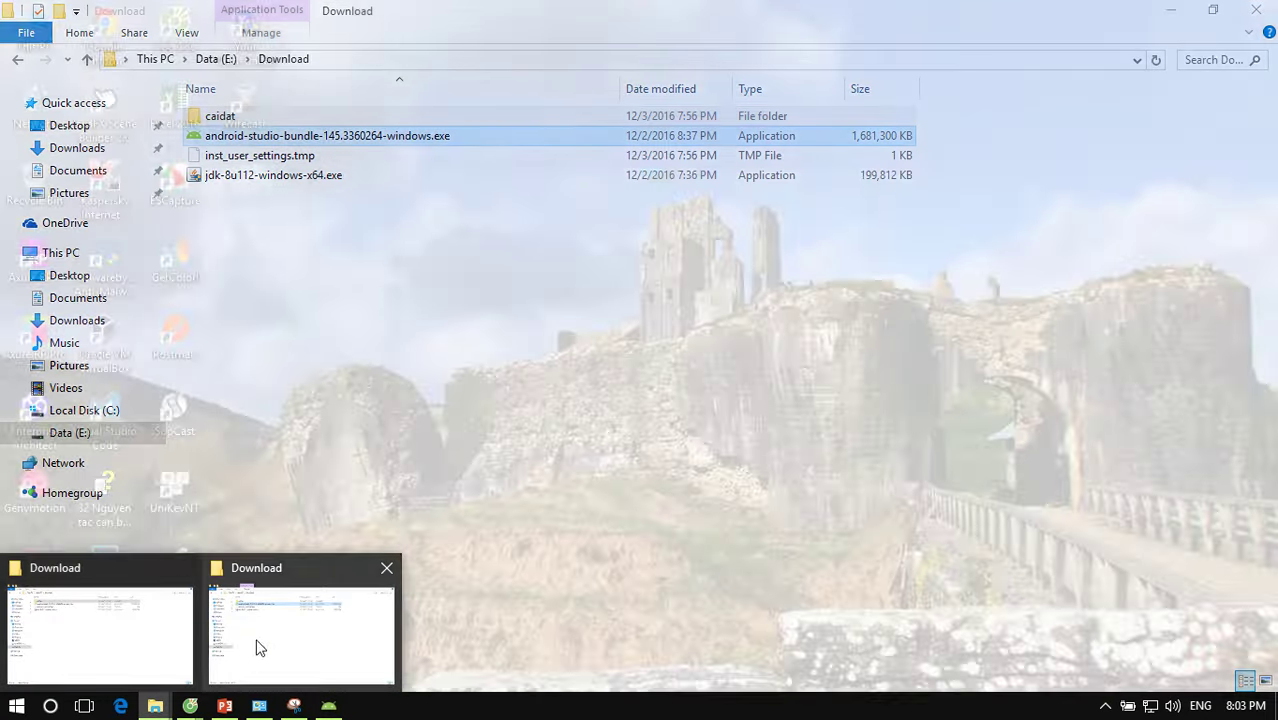
left_click(257, 648)
left_click(68, 436)
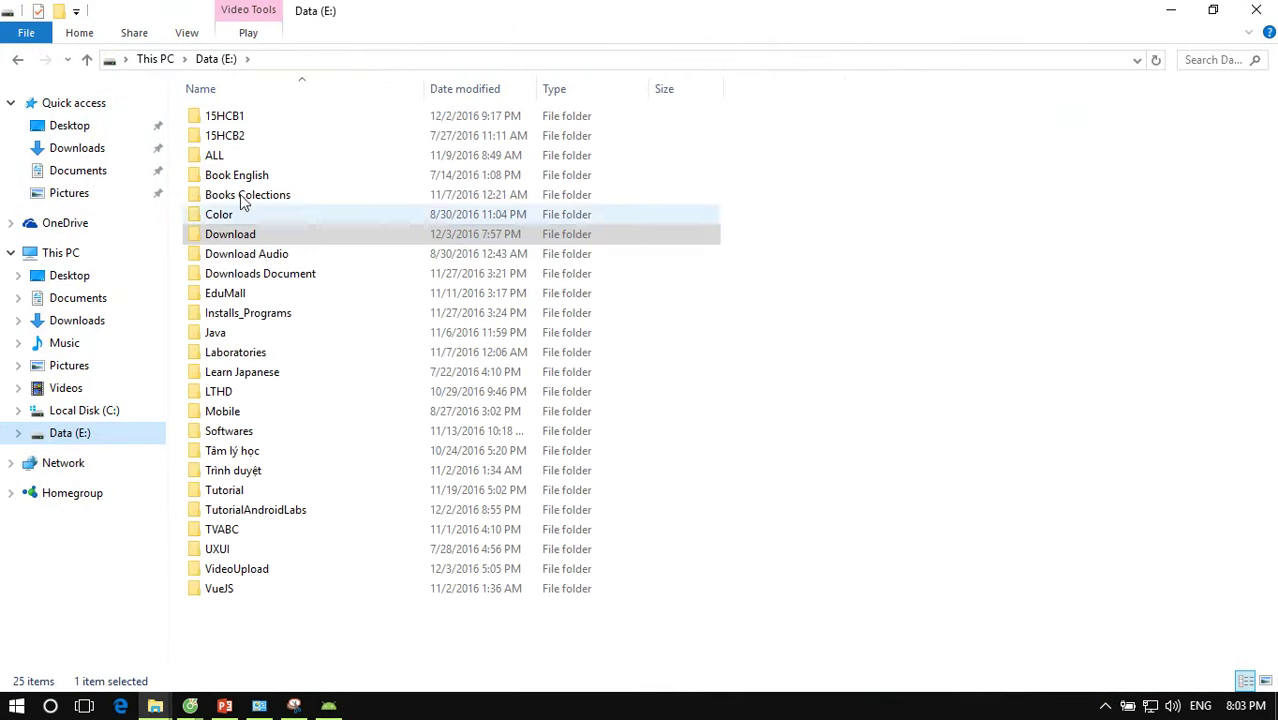
double_click(250, 315)
double_click(271, 120)
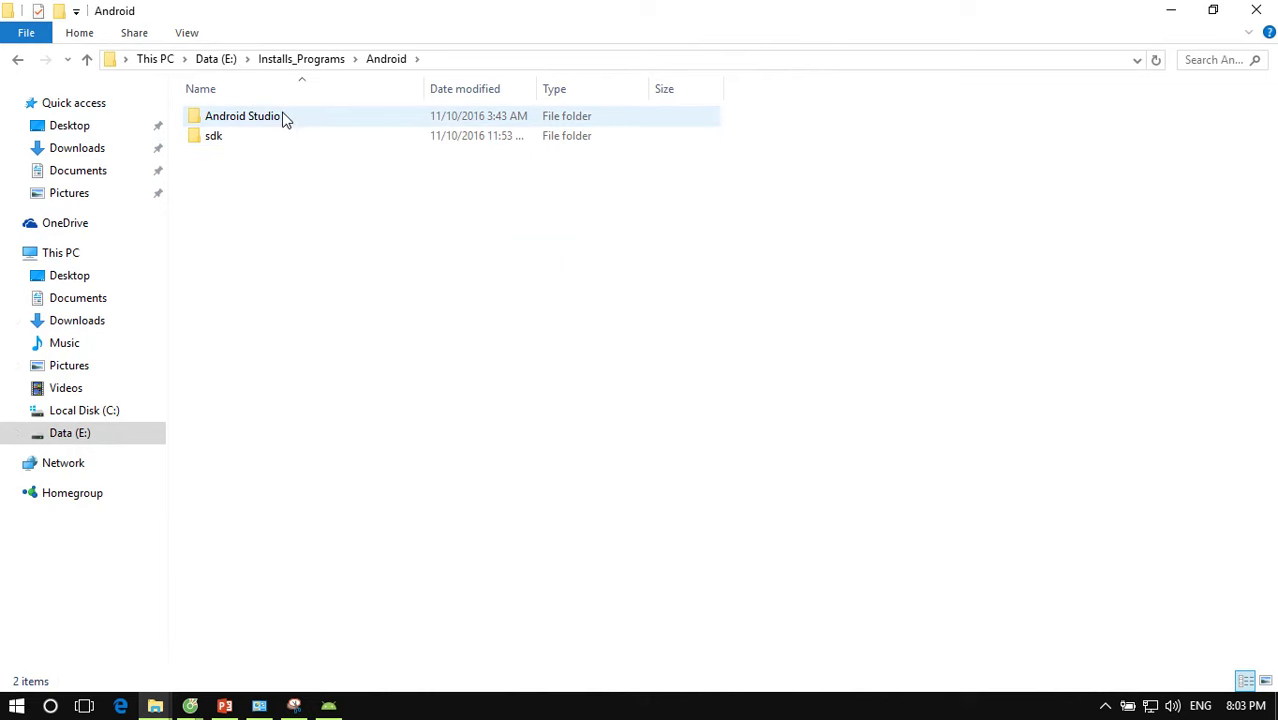
Step: Examine the contents of the existing Android Studio and sdk installation folders
double_click(282, 118)
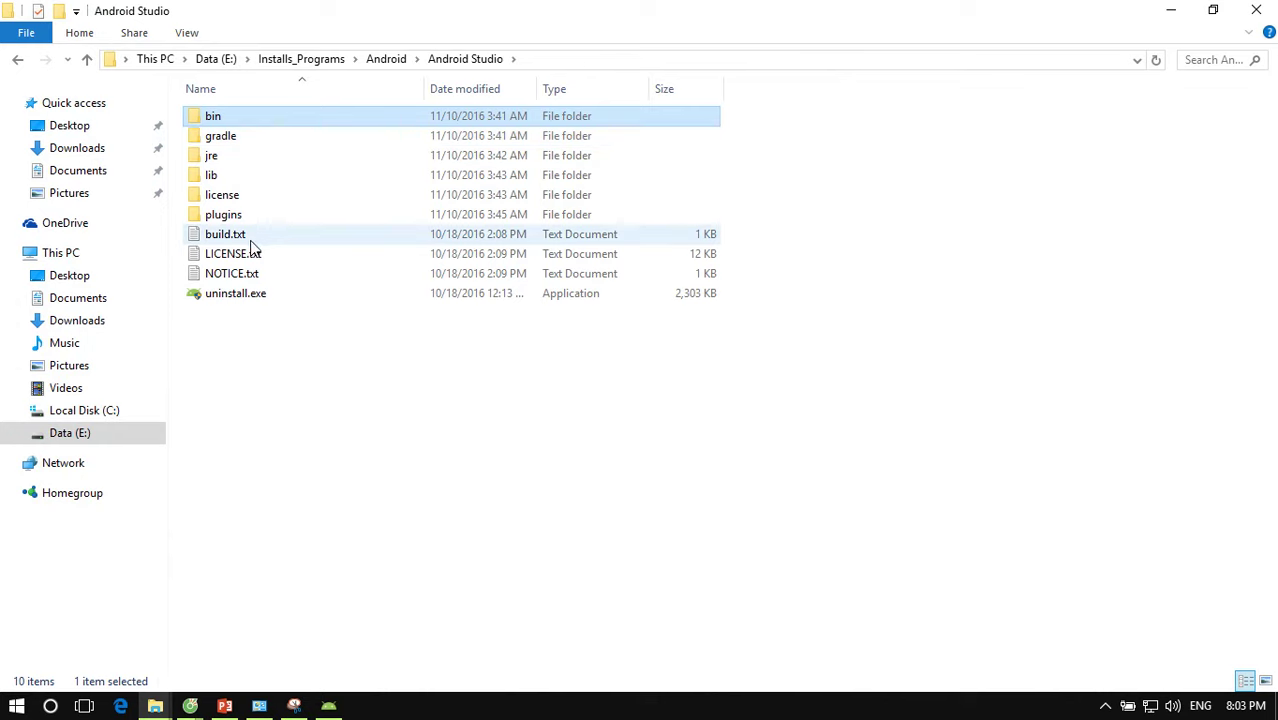
left_click(87, 59)
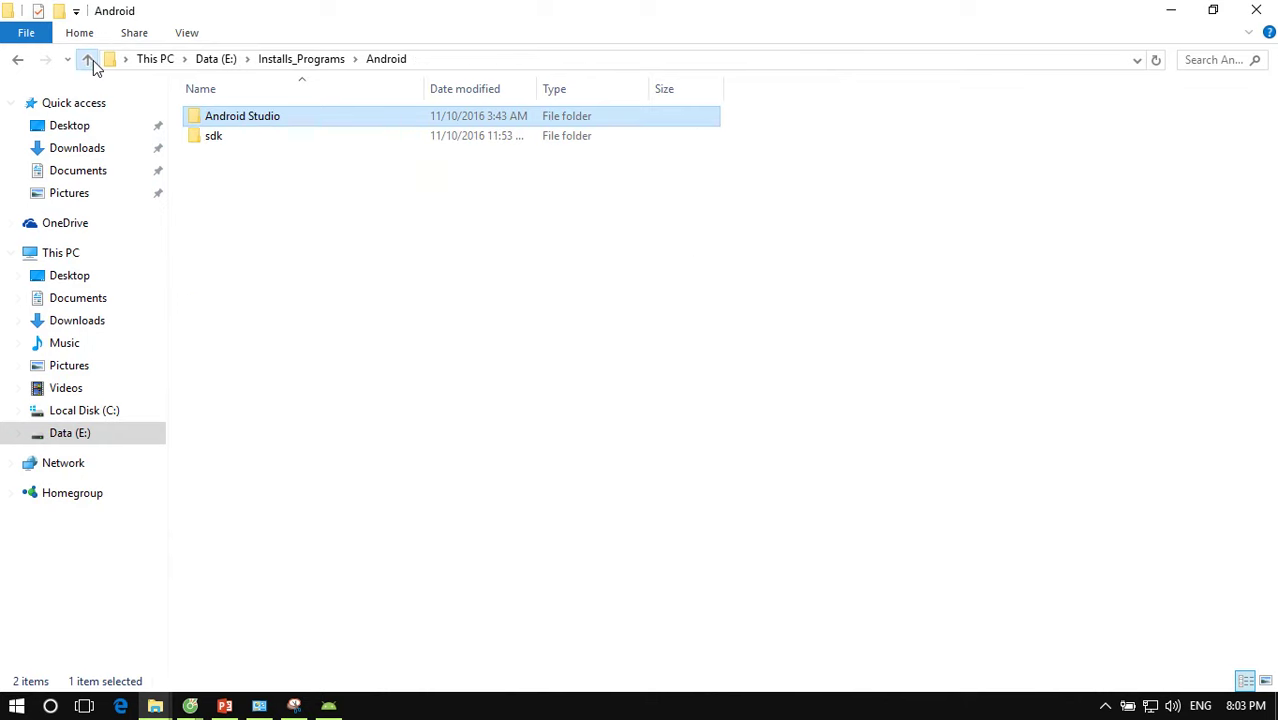
double_click(240, 146)
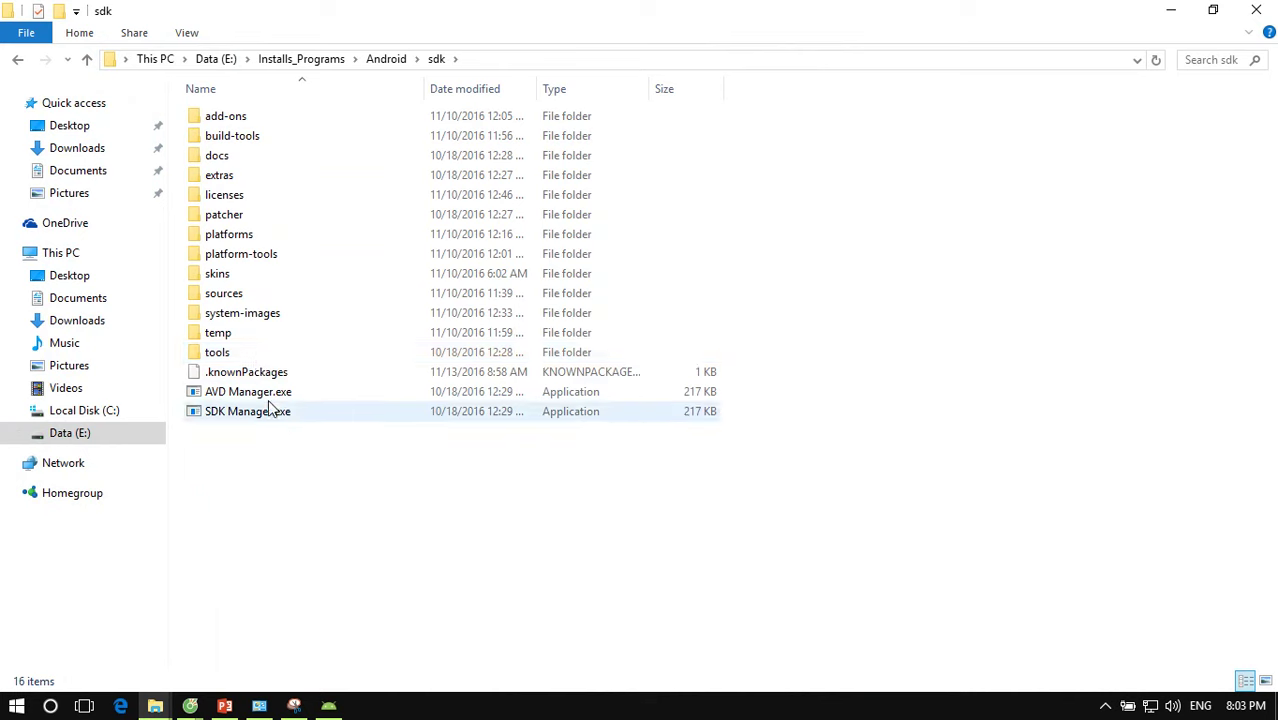
left_click(87, 59)
left_click(240, 120)
double_click(240, 121)
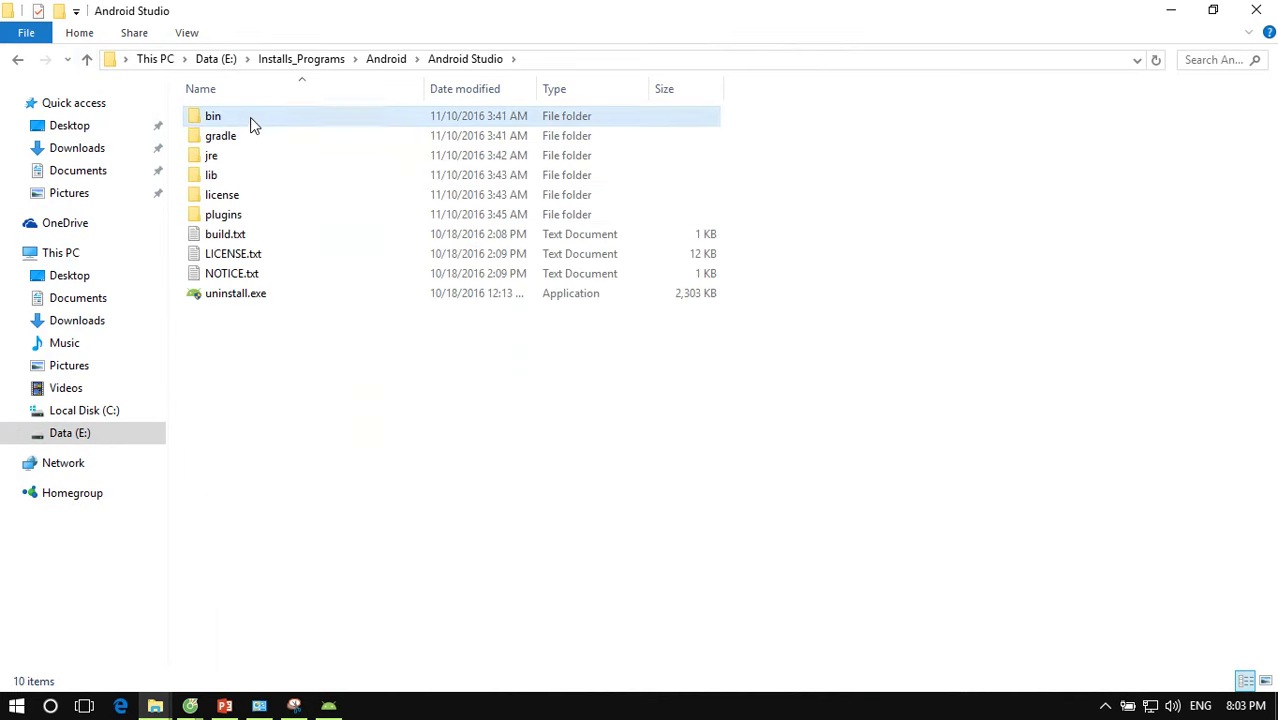
Step: Examine the bin folder of the existing Android Studio installation, and return to the setup wizard
double_click(250, 117)
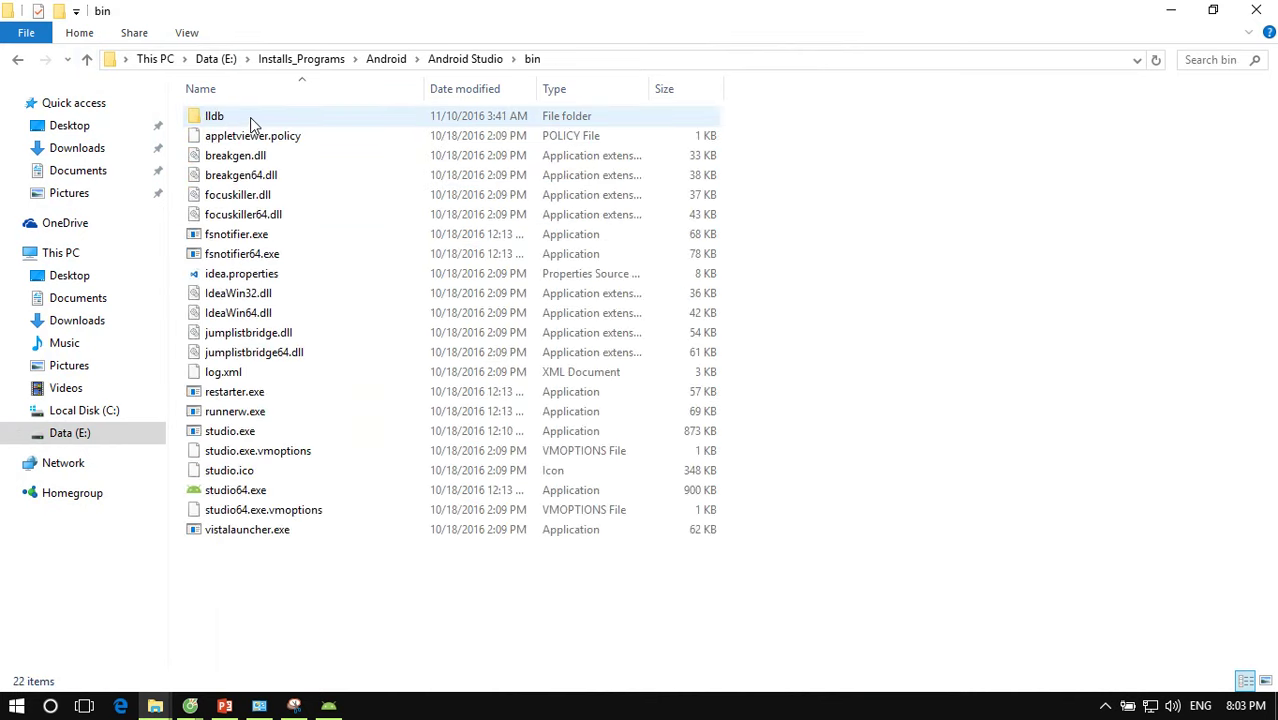
left_click(87, 59)
left_click(86, 61)
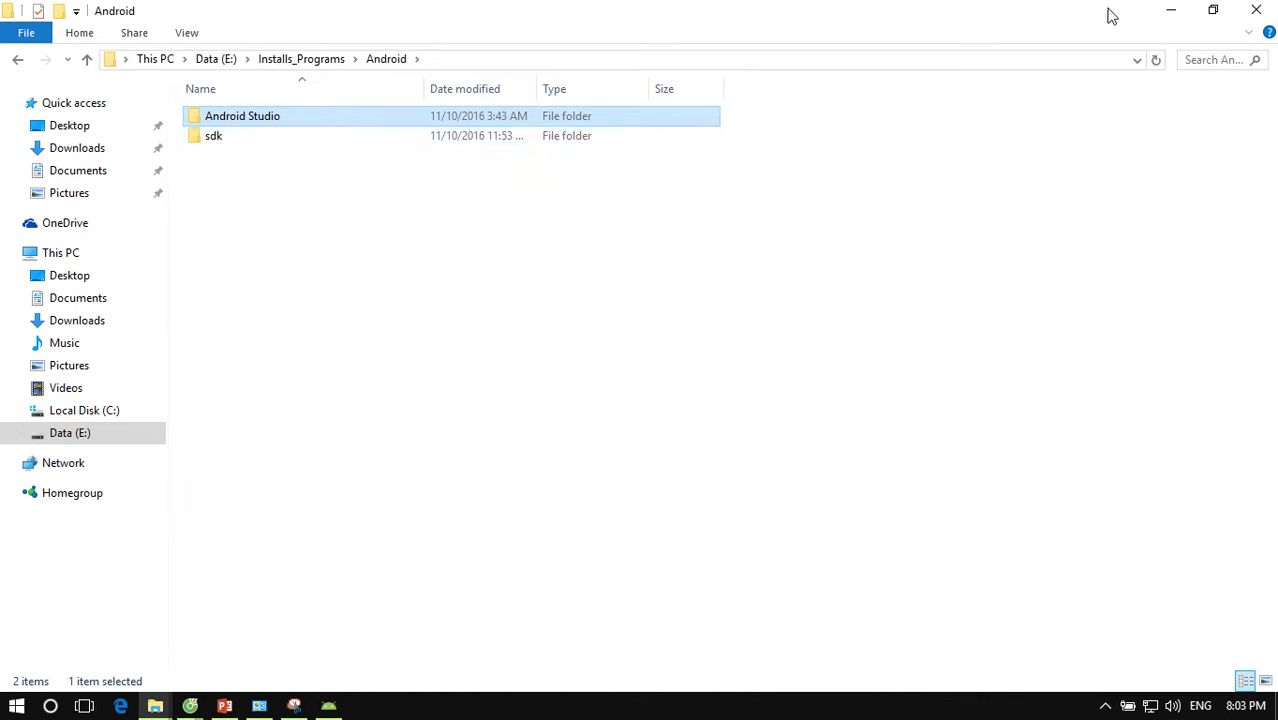
left_click(255, 143)
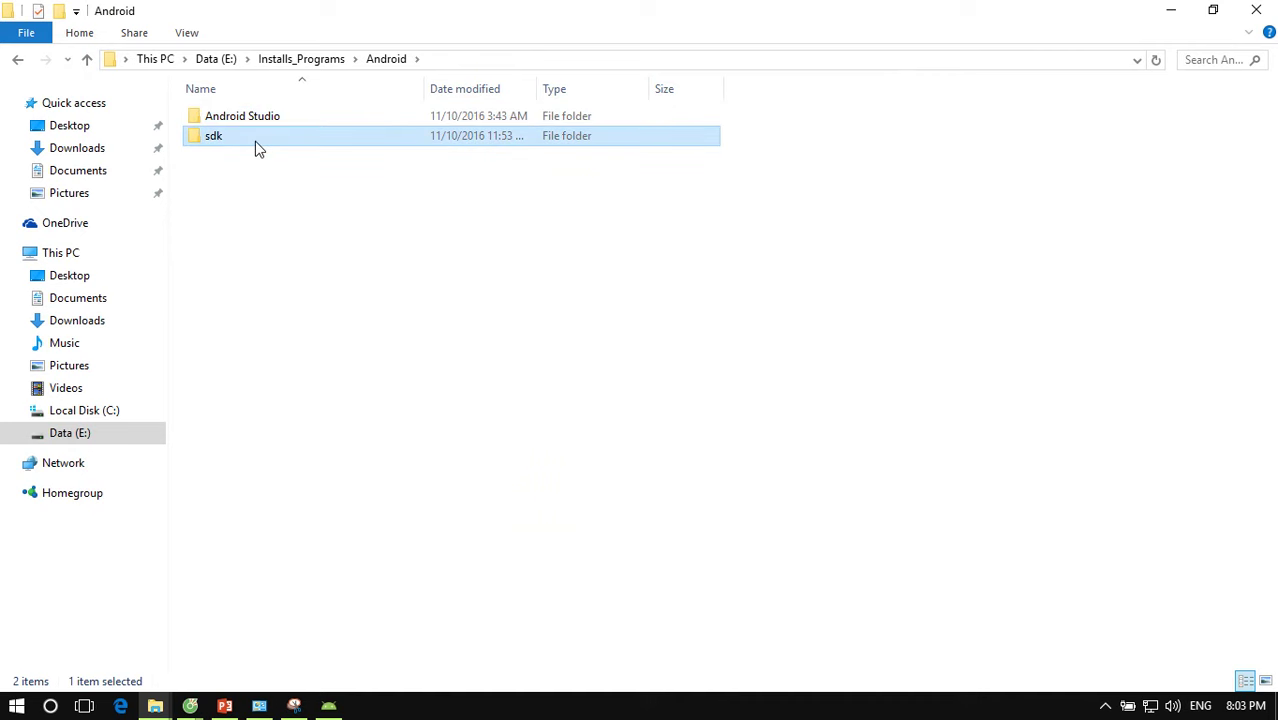
left_click(1170, 12)
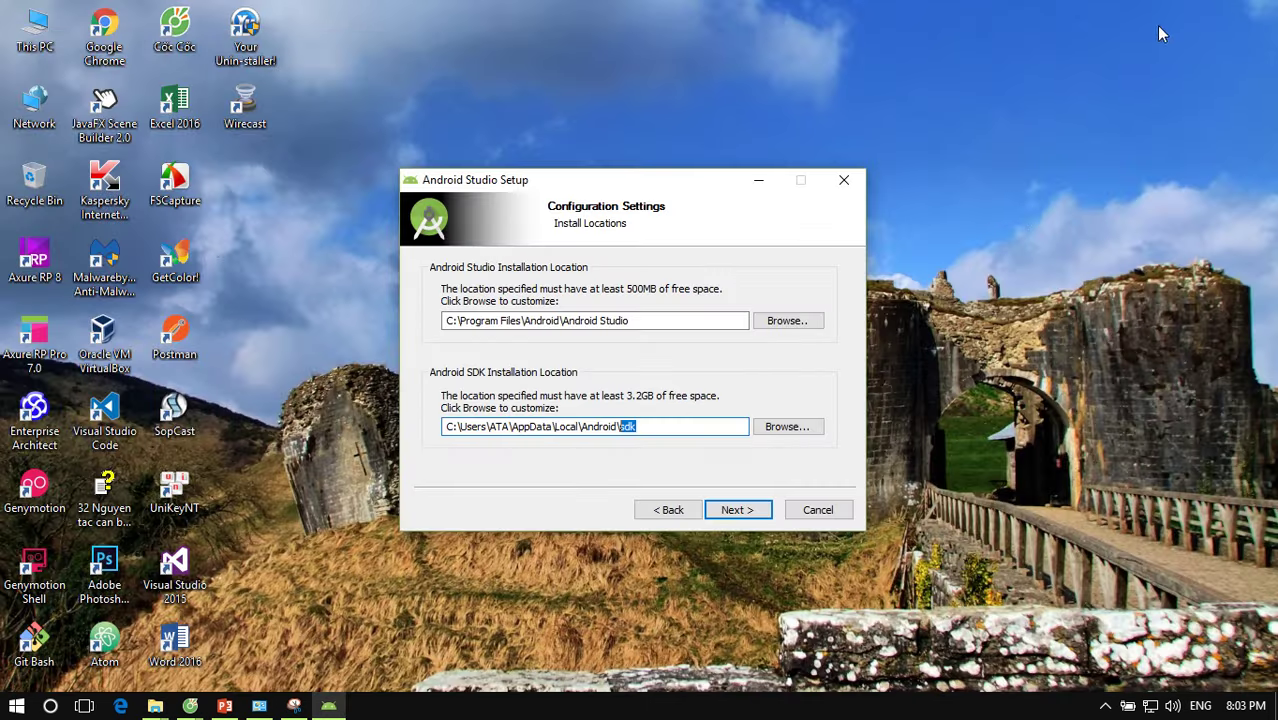
Step: Check the free space on the C: and E: drives against the Android Studio installation path, and return to the setup wizard
left_click(666, 321)
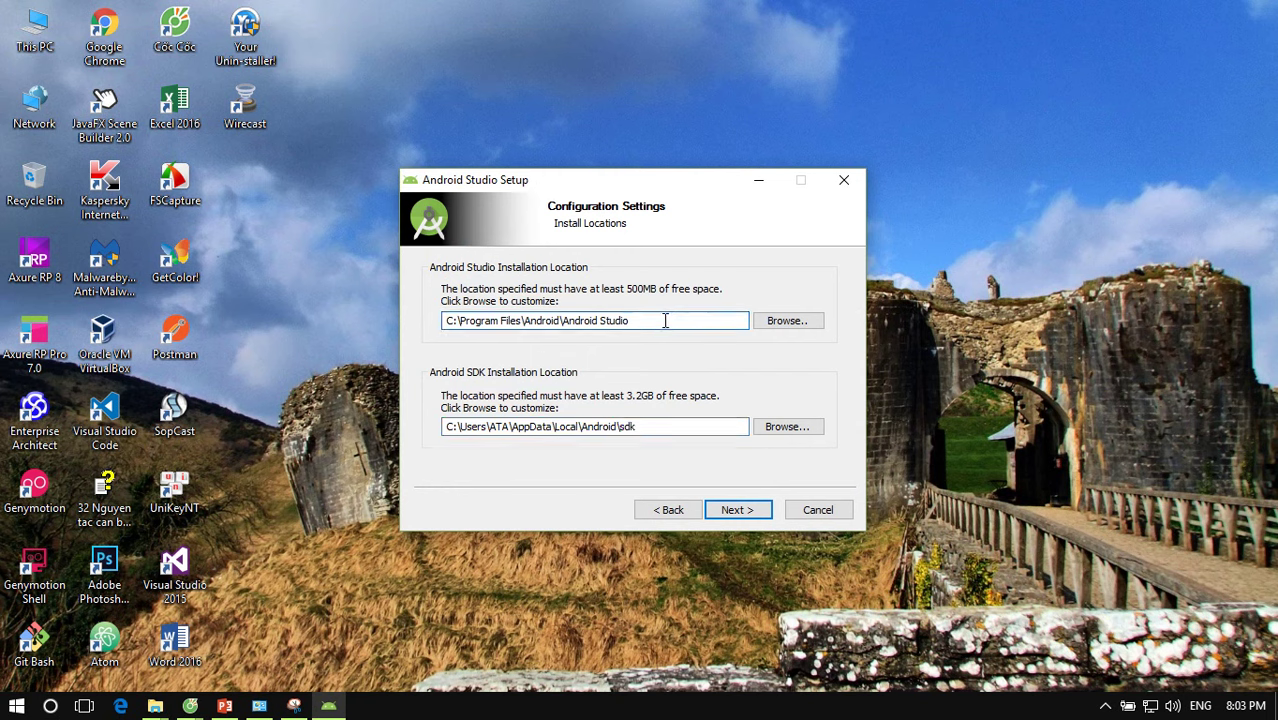
left_click_drag(666, 321, 445, 322)
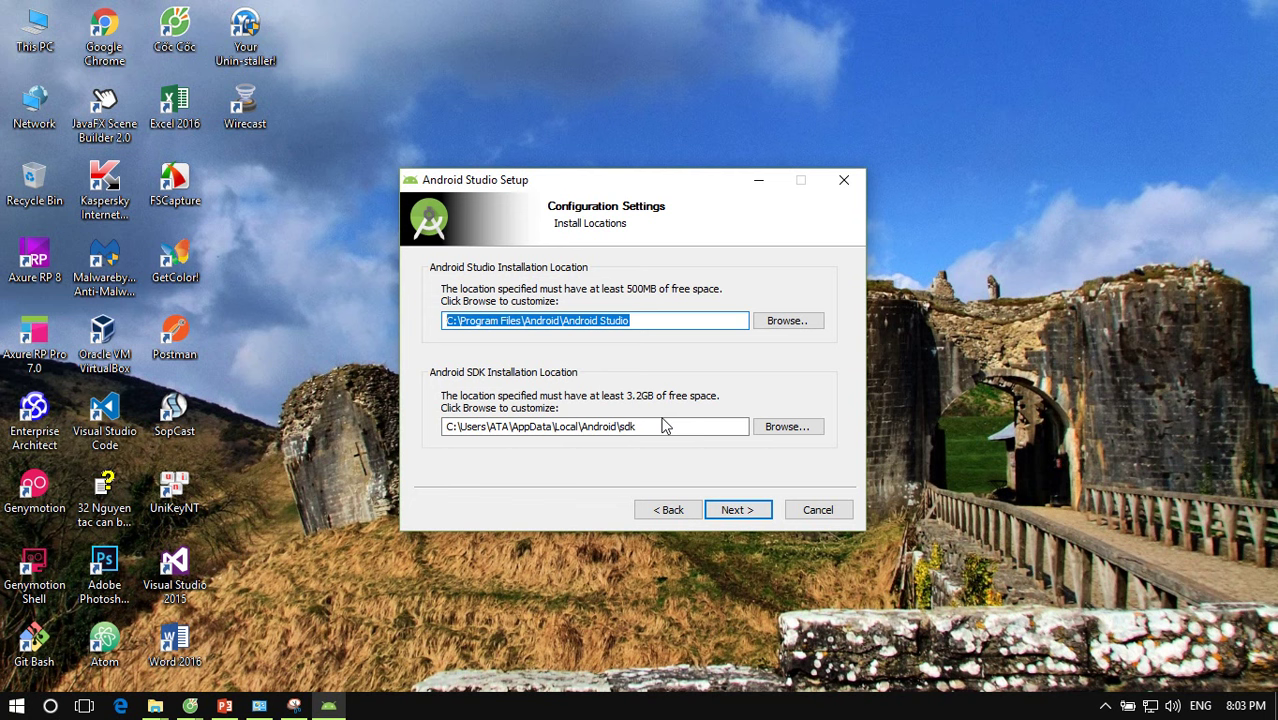
left_click(155, 707)
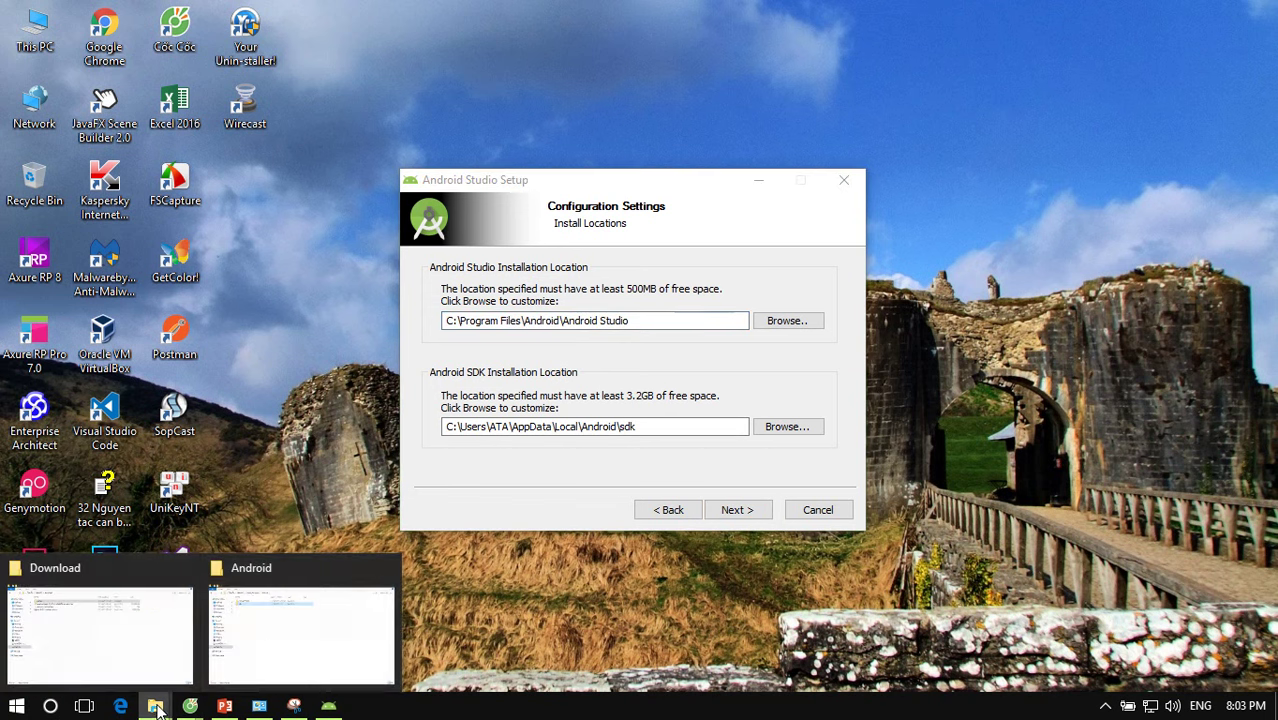
left_click(280, 618)
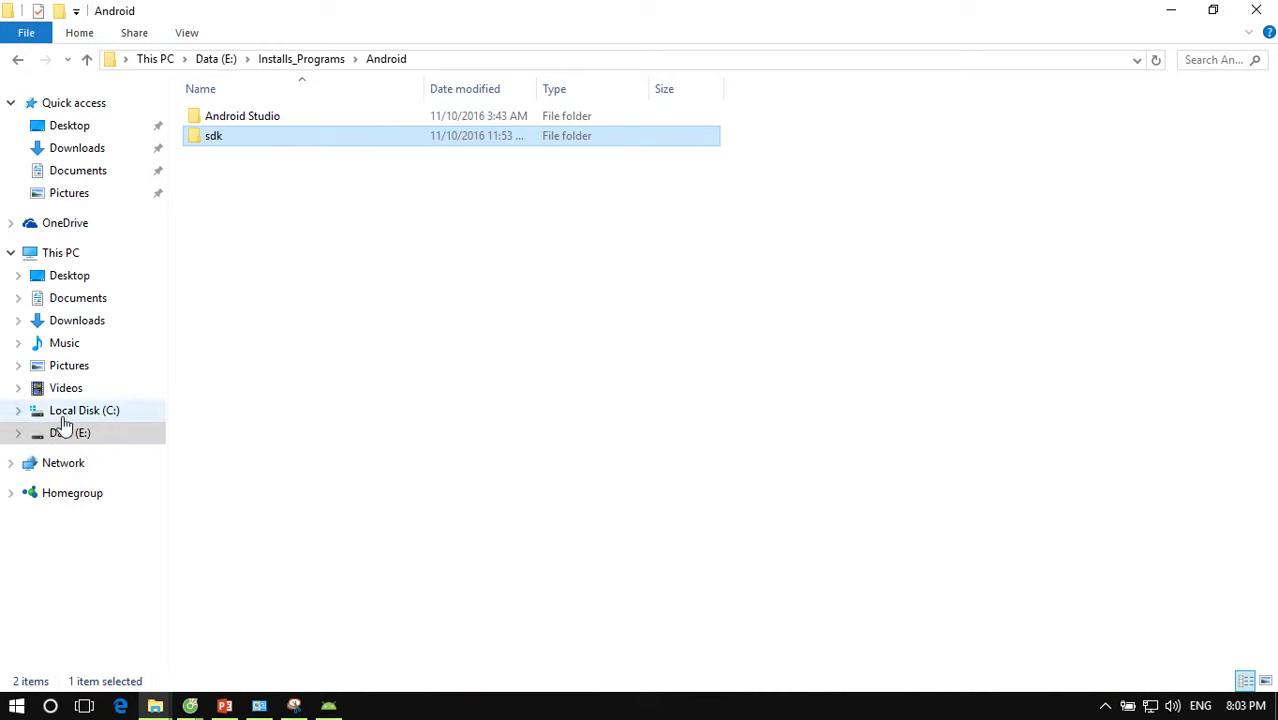
left_click(68, 252)
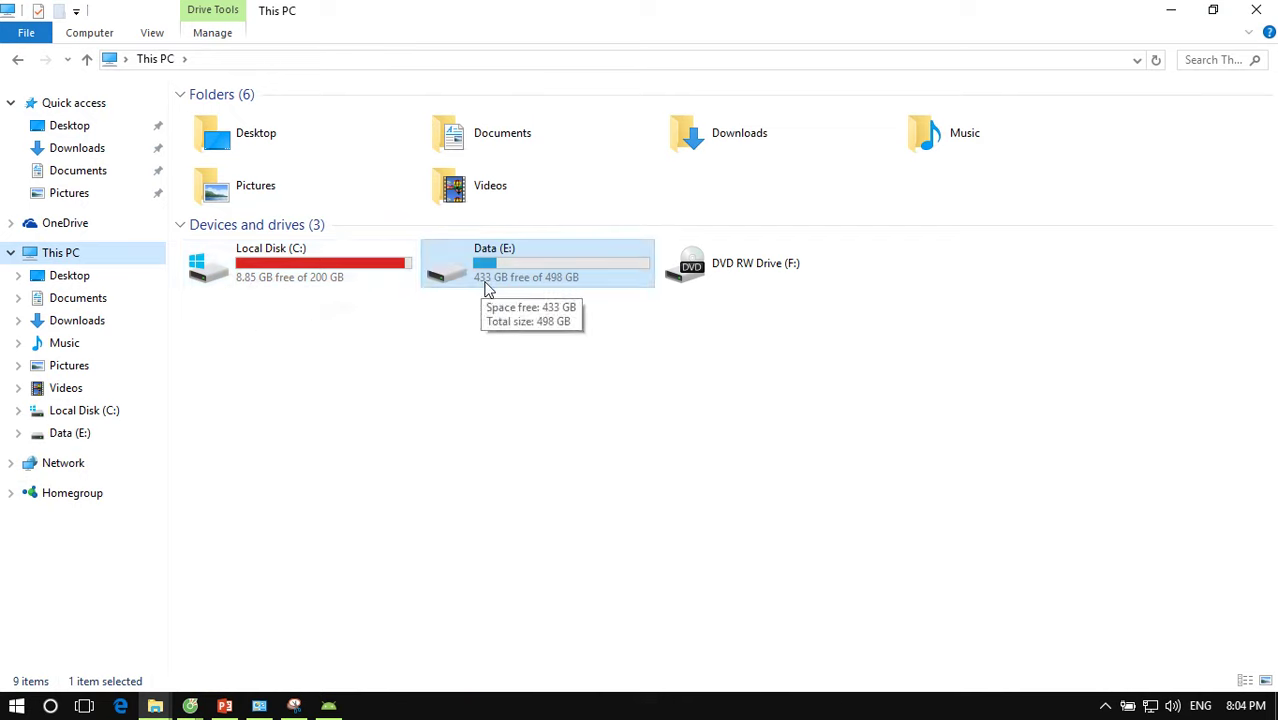
left_click(1170, 15)
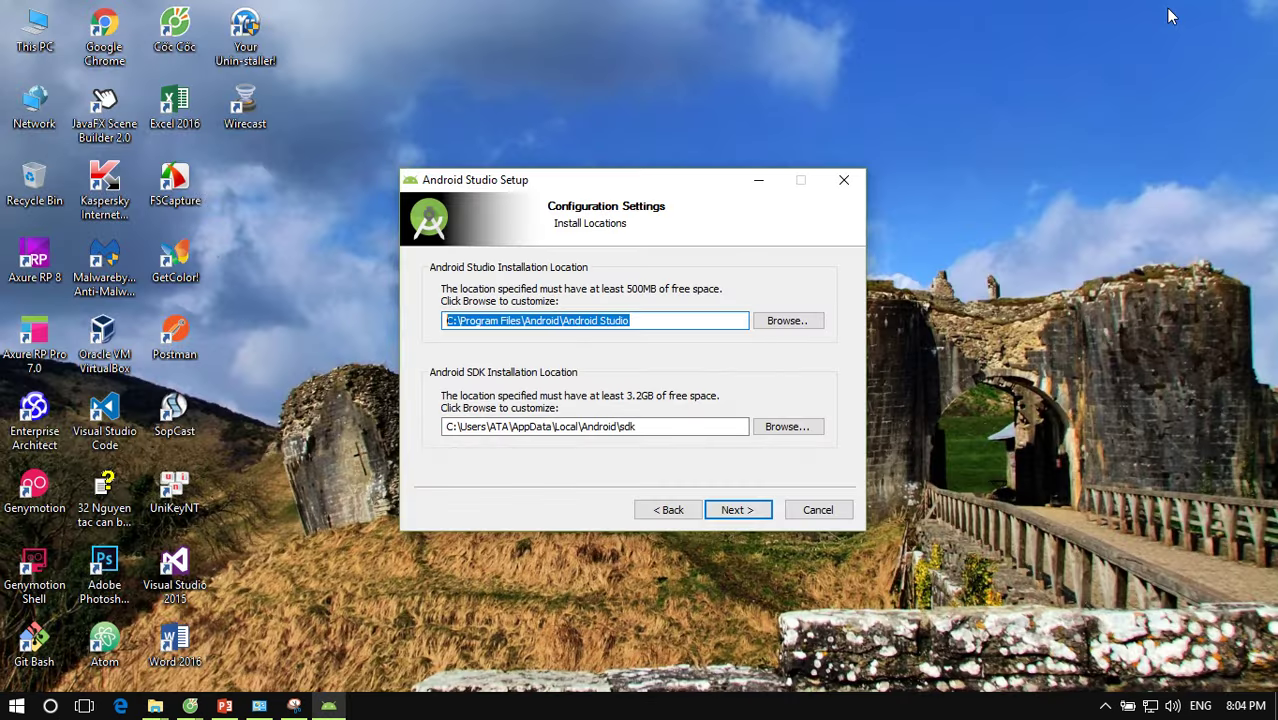
Step: Choose the E:\Download\caidat folder as the Android Studio installation location
left_click(772, 321)
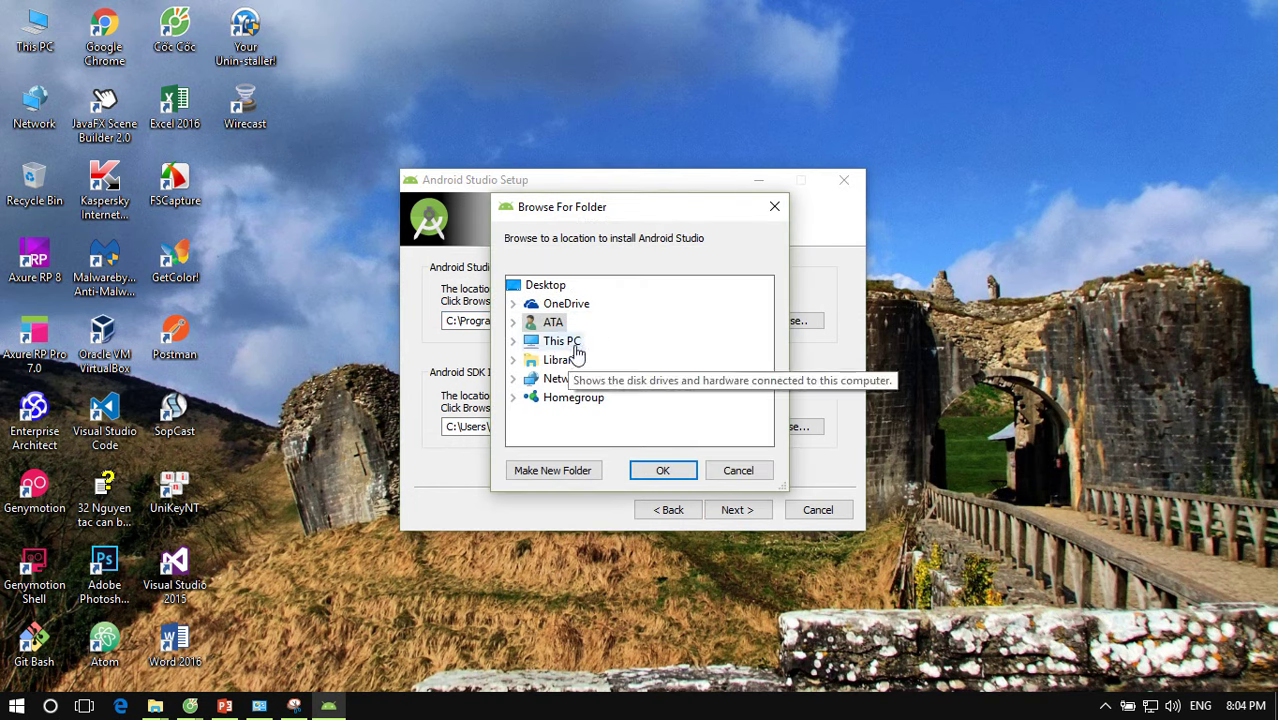
left_click(774, 206)
left_click_drag(629, 324, 538, 321)
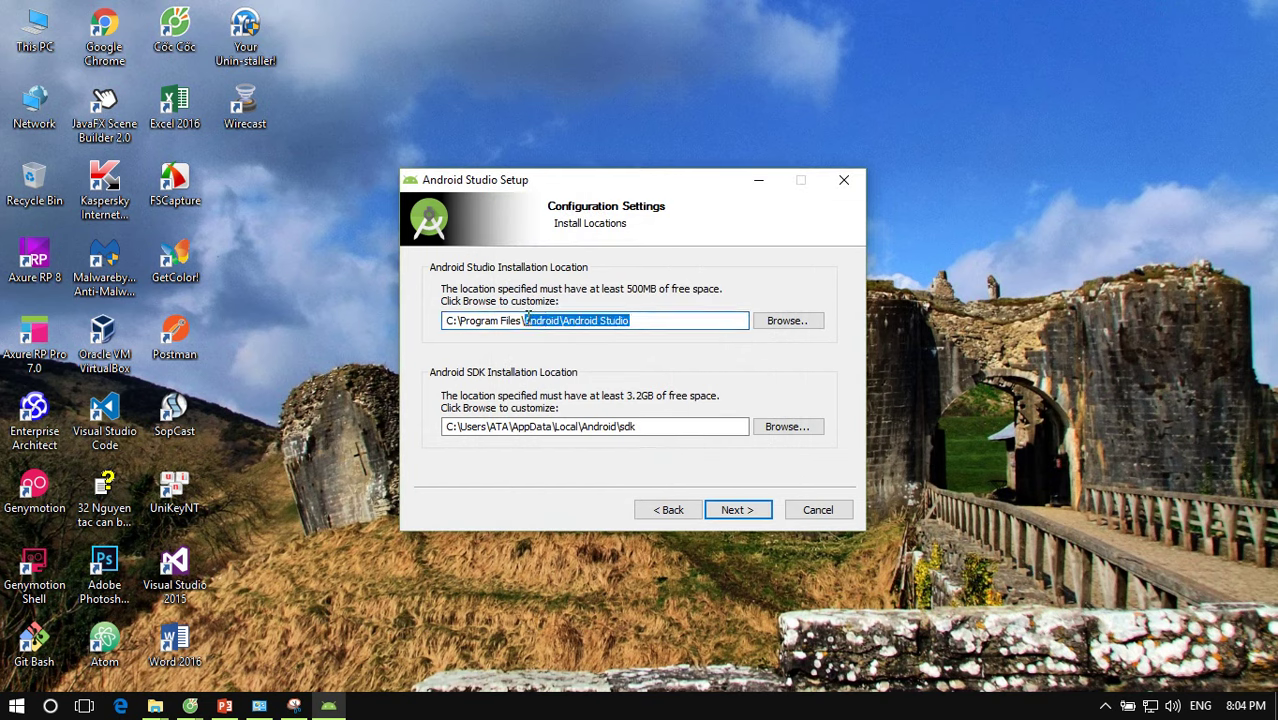
left_click(787, 321)
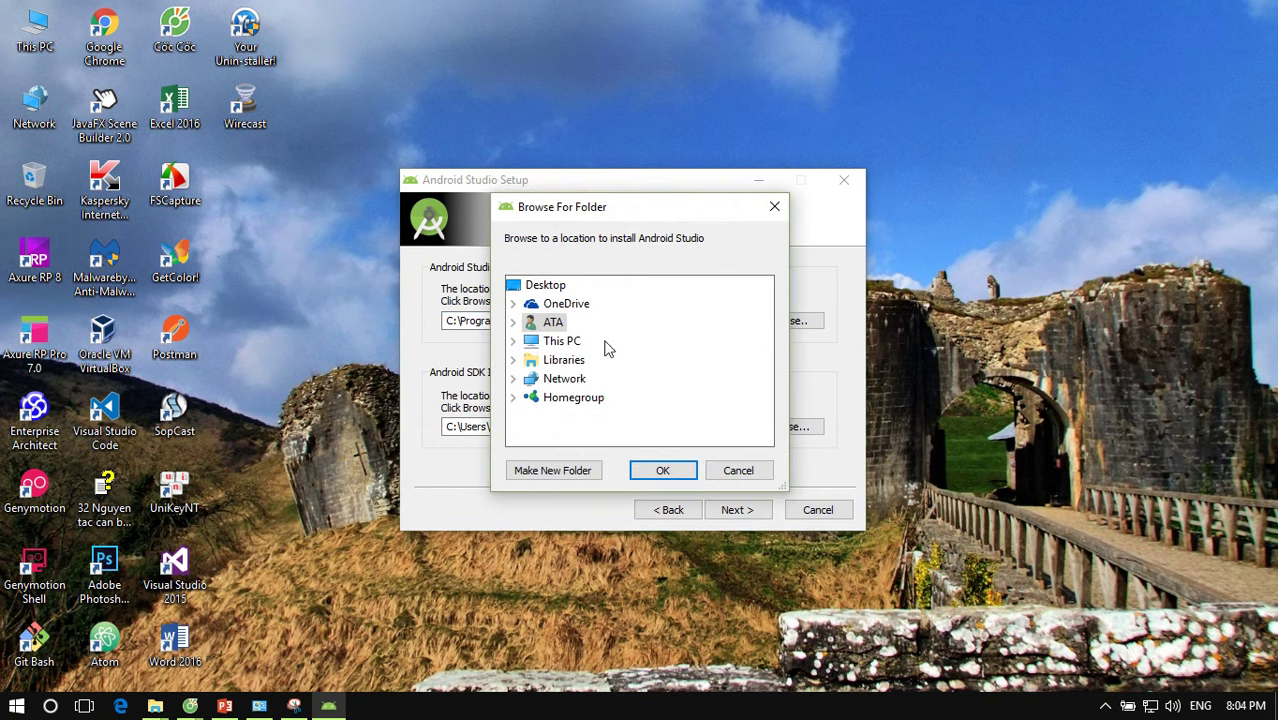
double_click(558, 342)
scroll(612, 360, "down", 2)
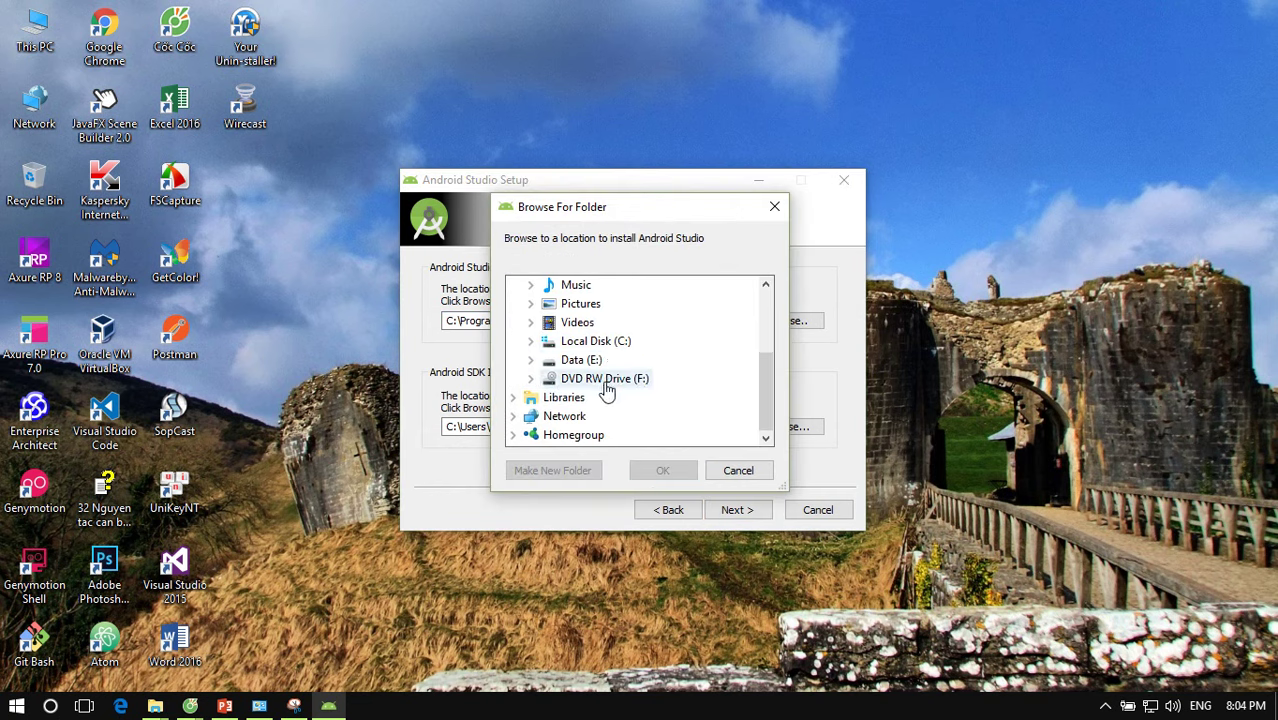
double_click(583, 360)
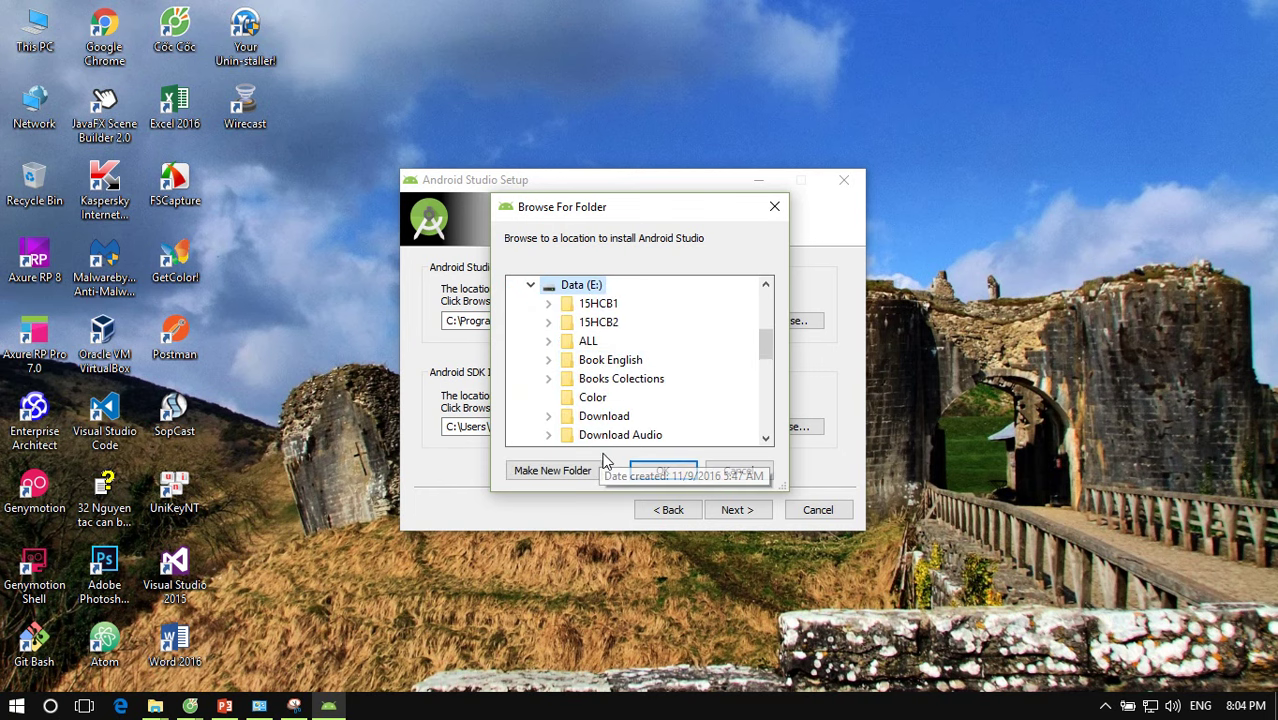
scroll(621, 385, "down", 2)
scroll(621, 385, "up", 2)
scroll(620, 386, "down", 4)
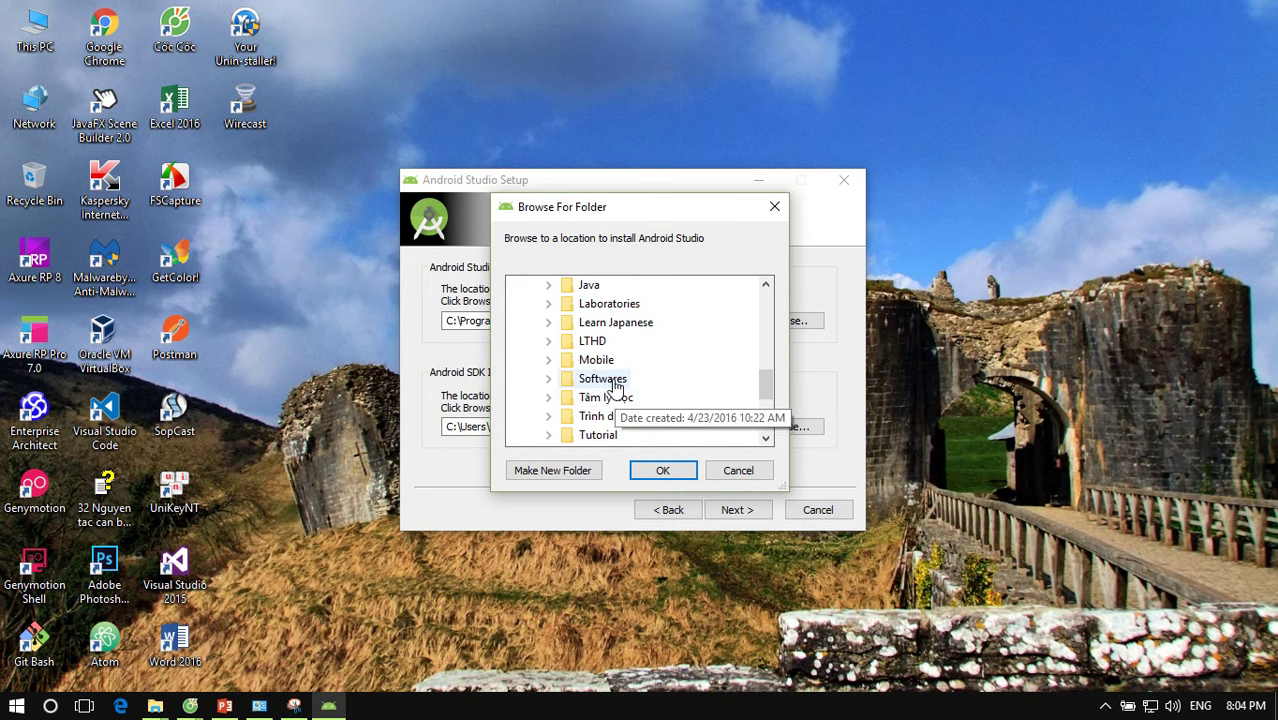
scroll(615, 386, "up", 3)
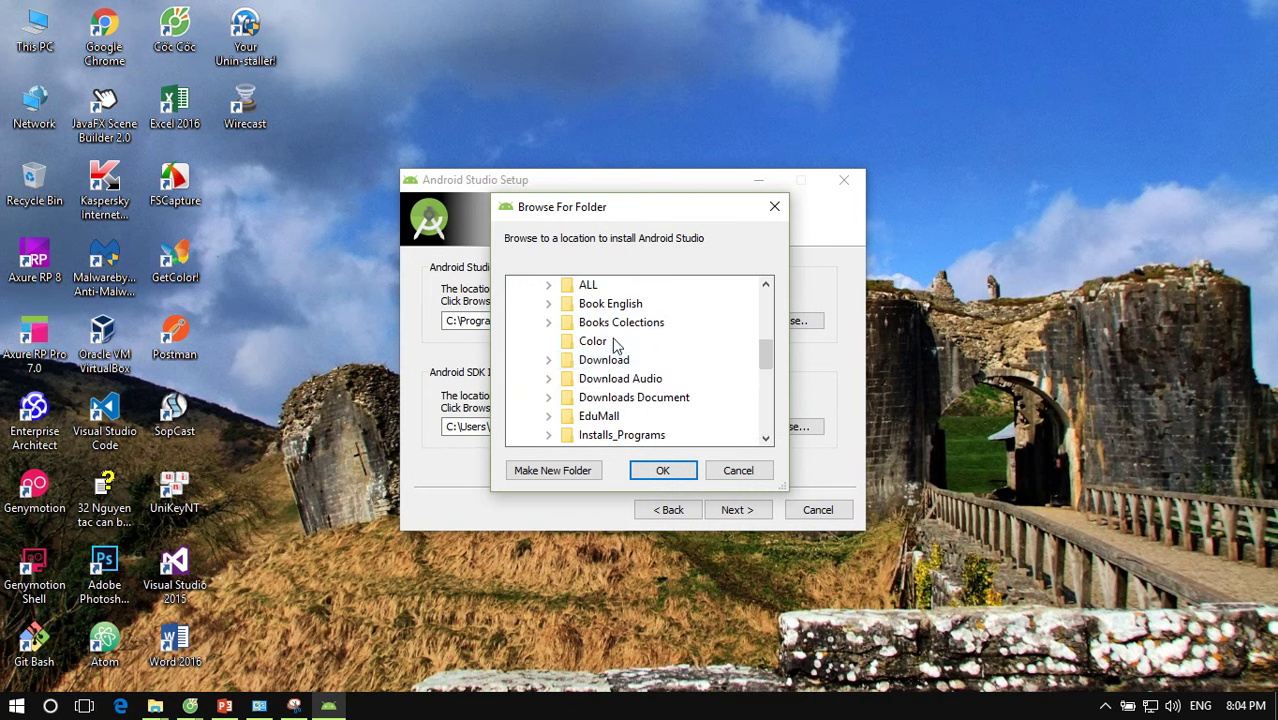
scroll(613, 347, "up", 2)
scroll(620, 360, "down", 2)
left_click(604, 322)
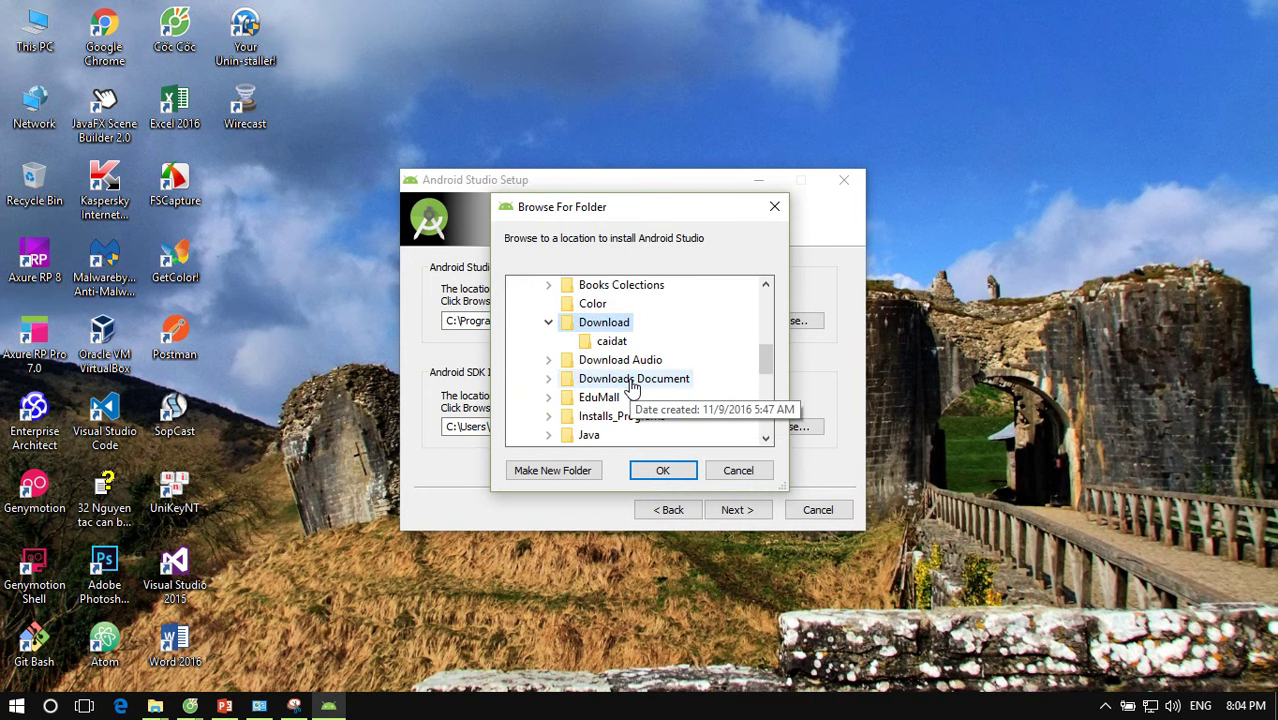
left_click(614, 342)
left_click(650, 470)
Step: Append \Android\Android Studio to the Android Studio installation path
left_click(592, 321)
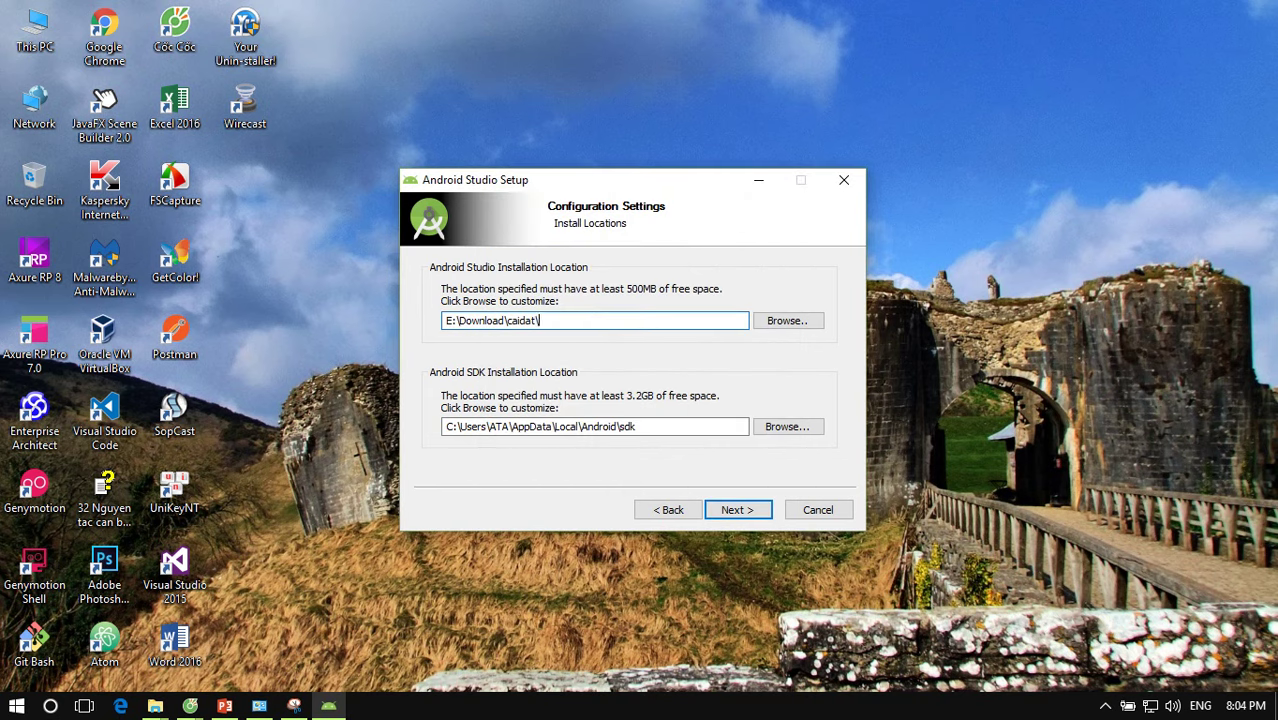
type("\\")
type("Android\\Android Studio")
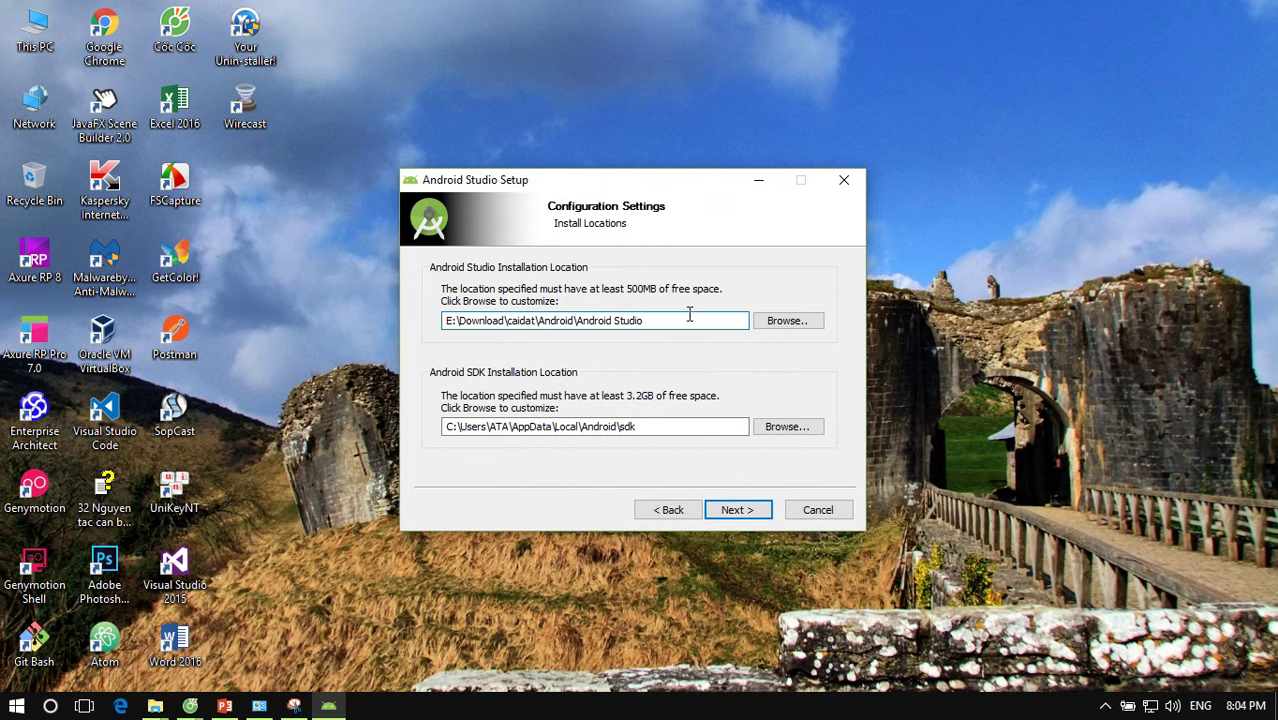
Step: Set the Android SDK installation location to E:\Download\caidat\Android\sdk
left_click(788, 428)
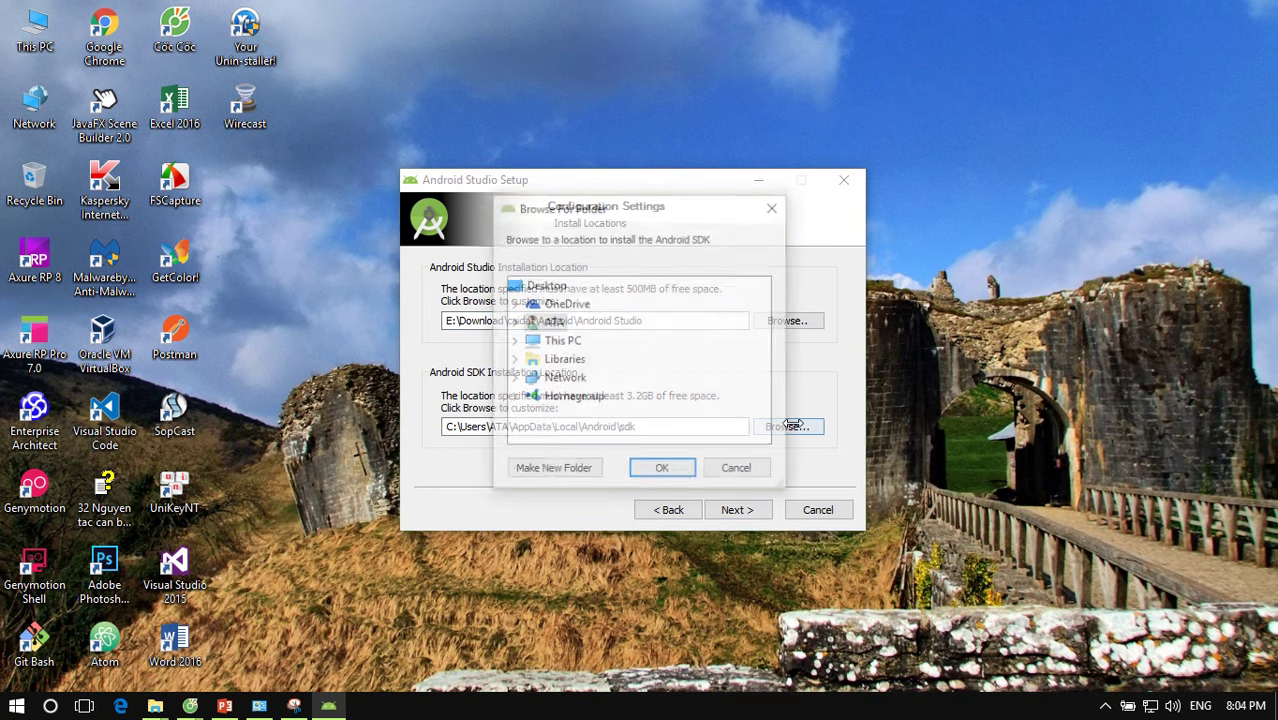
left_click(775, 208)
left_click_drag(653, 427, 588, 427)
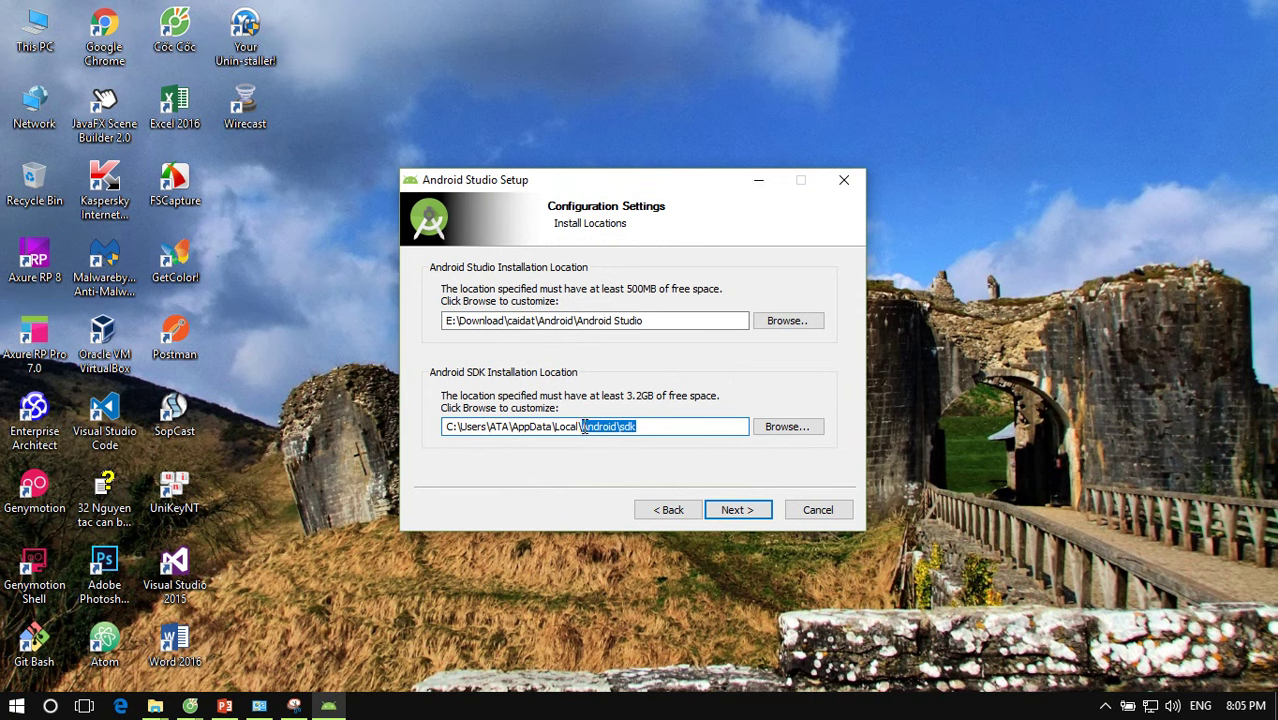
left_click(808, 428)
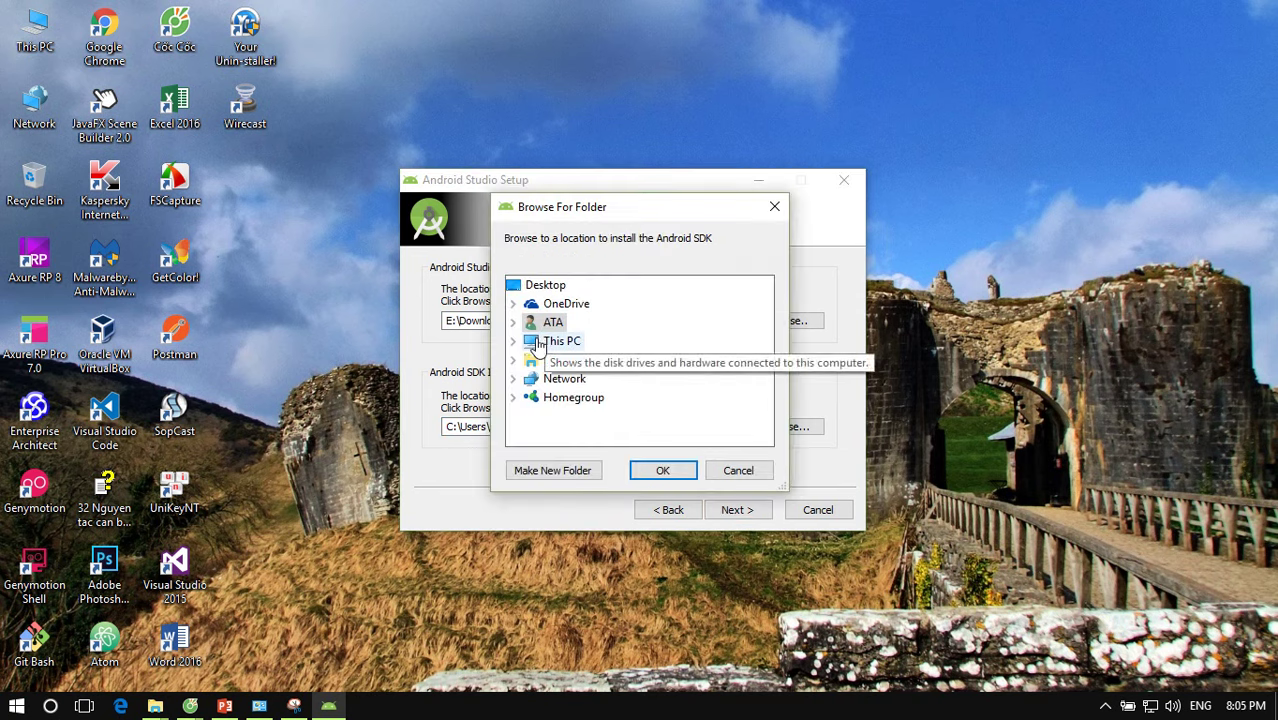
left_click(514, 341)
scroll(600, 378, "down", 2)
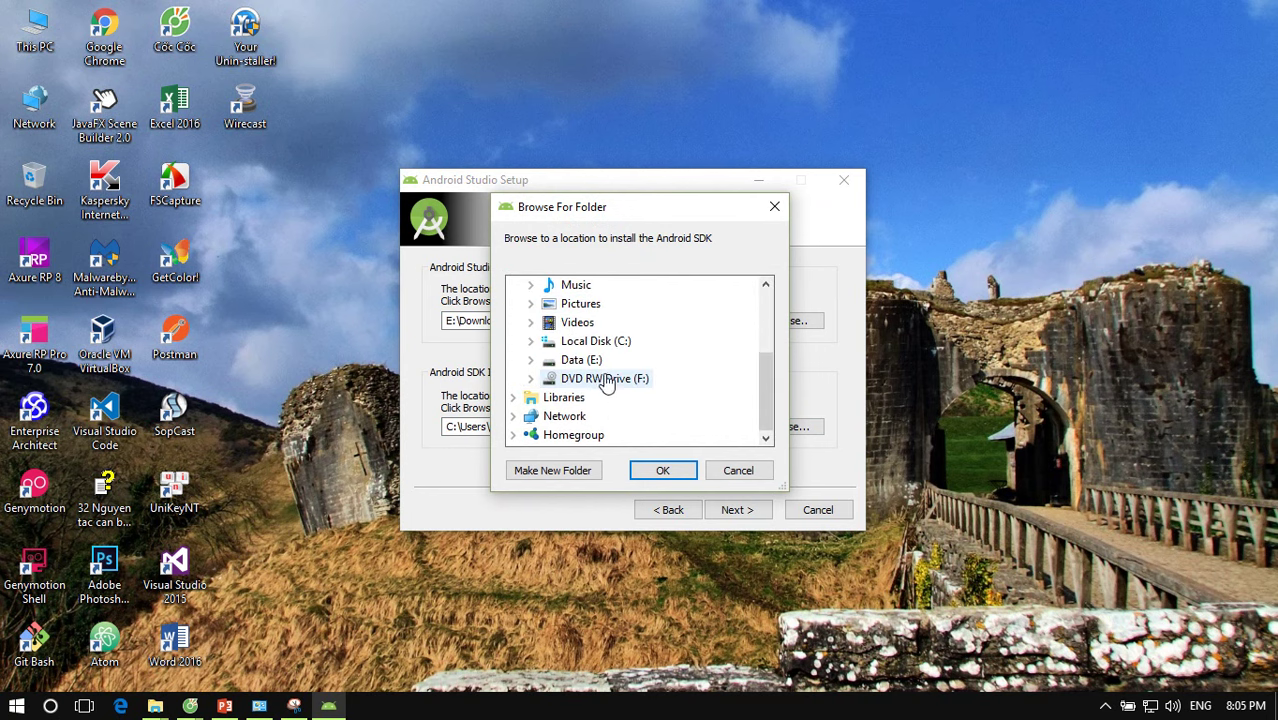
double_click(585, 354)
scroll(655, 357, "down", 3)
scroll(647, 345, "down", 2)
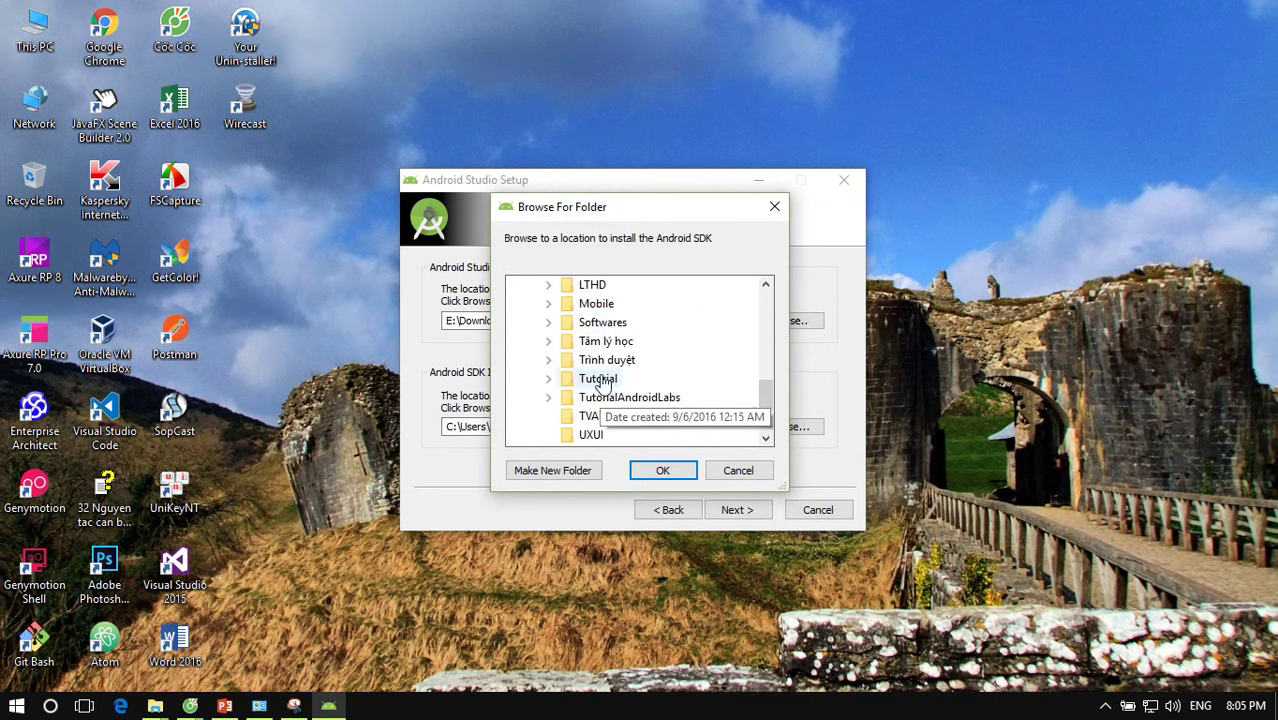
scroll(598, 395, "down", 2)
scroll(604, 400, "up", 1)
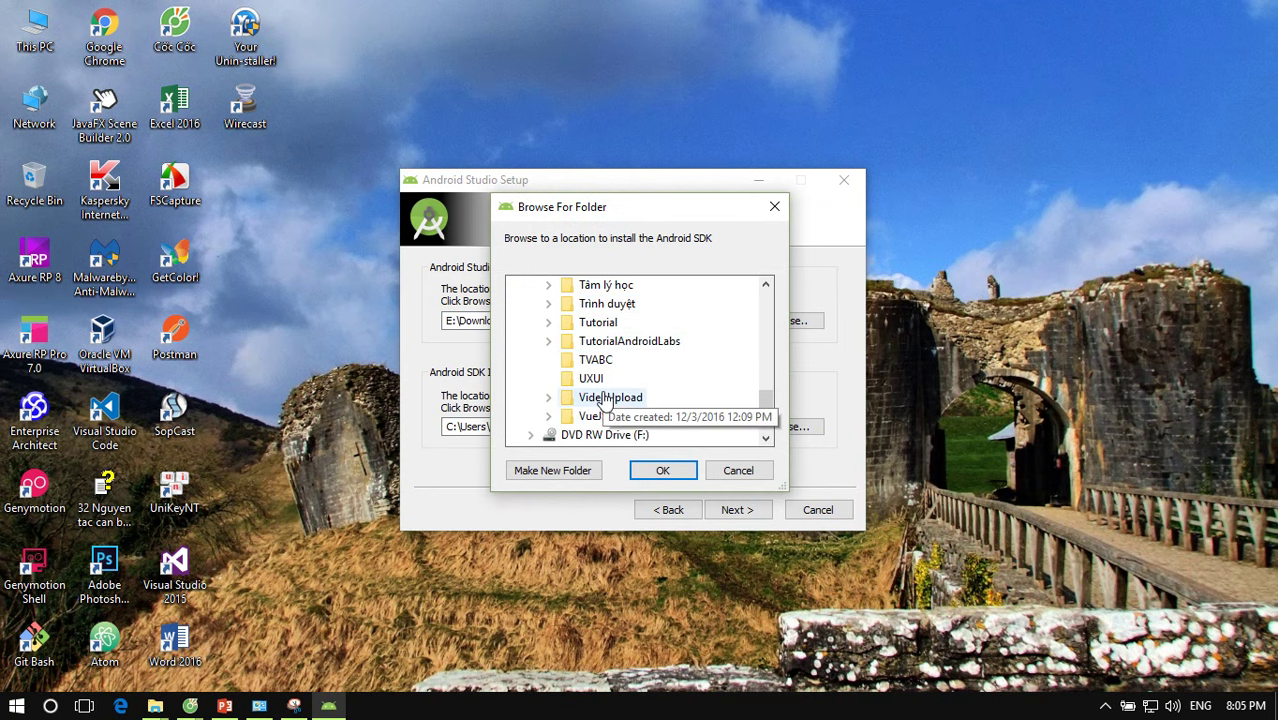
scroll(604, 400, "up", 4)
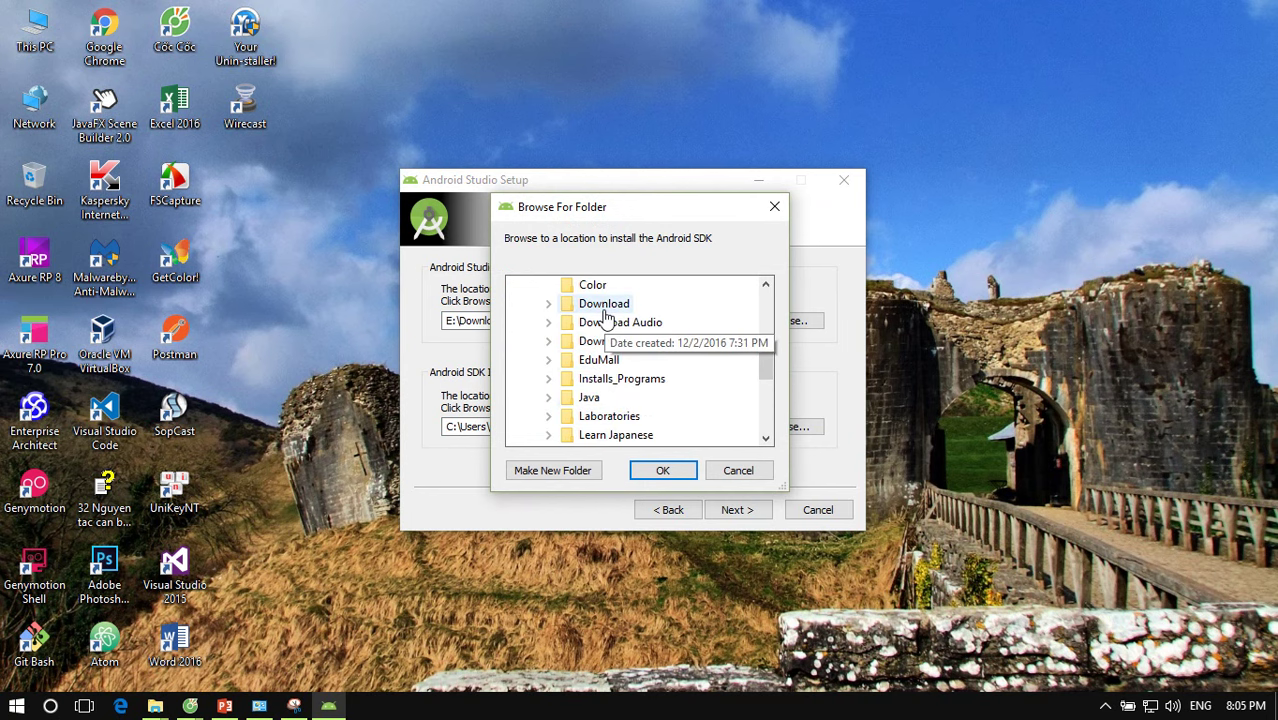
scroll(604, 316, "up", 2)
double_click(604, 431)
left_click(612, 341)
left_click(662, 470)
type("\\Android\\sdk")
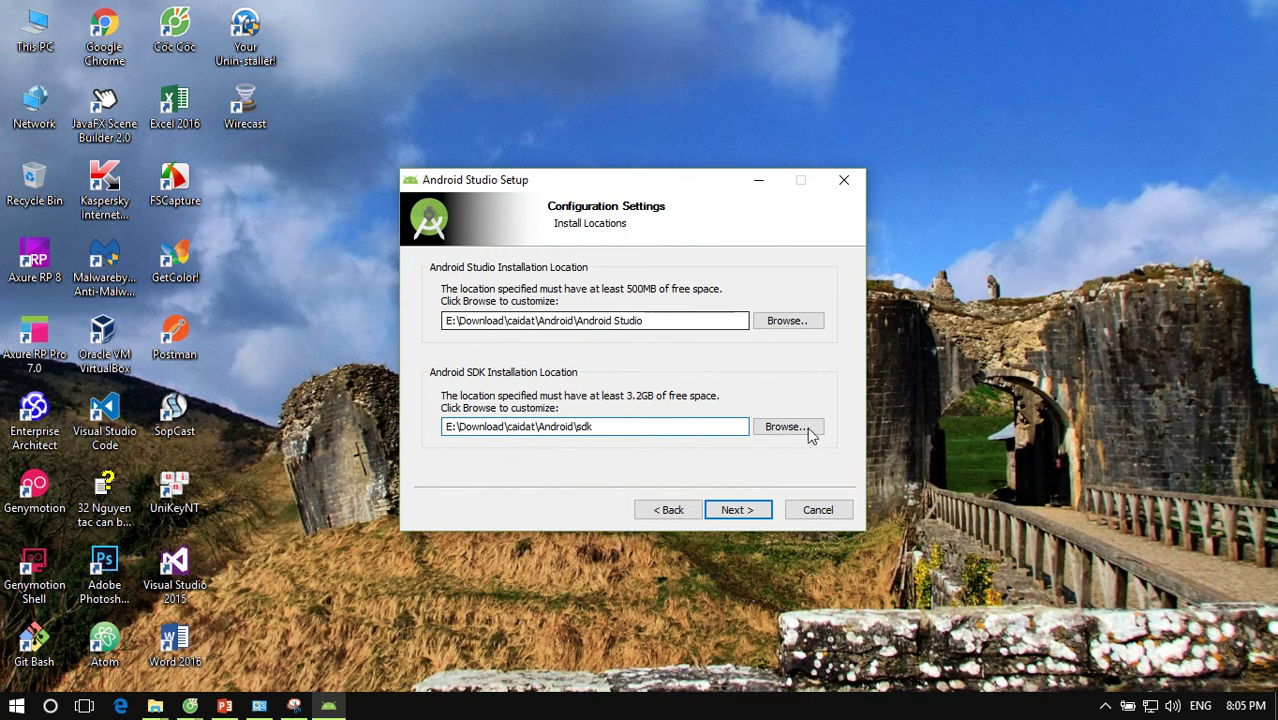
Step: Install Android Studio with the default Start Menu folder, and finish setup with Start Android Studio enabled
left_click(747, 511)
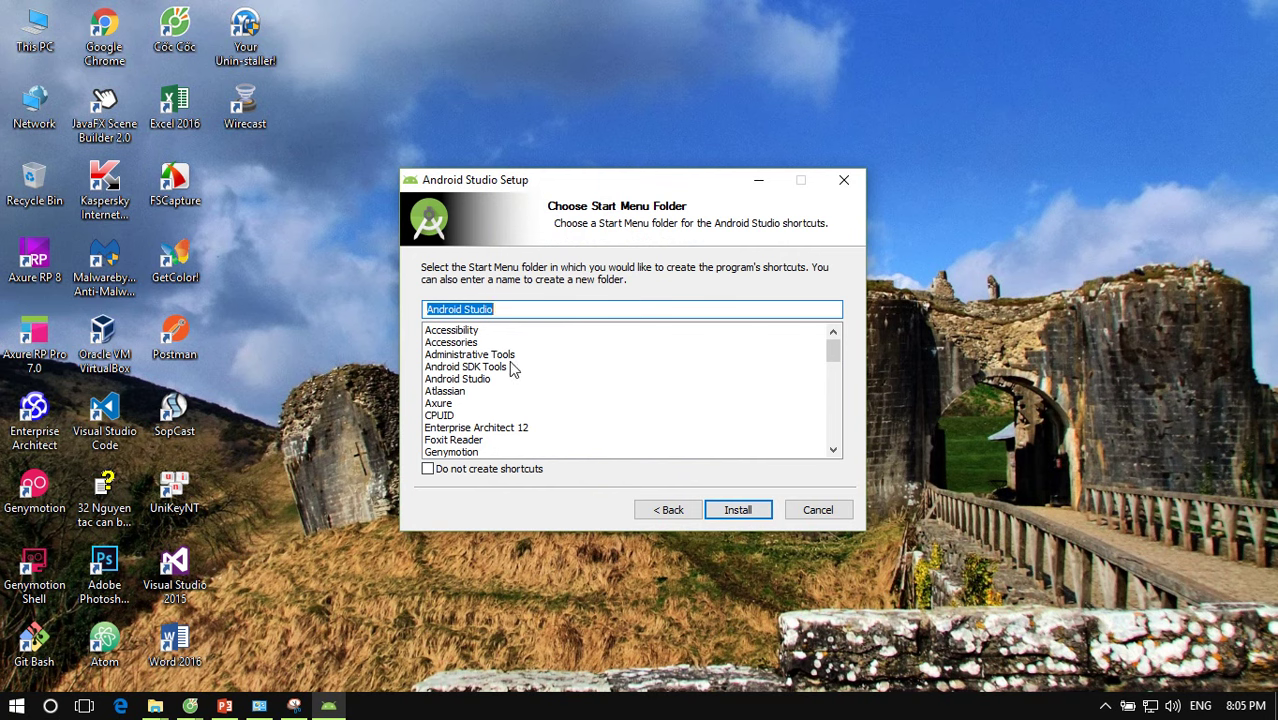
left_click(738, 512)
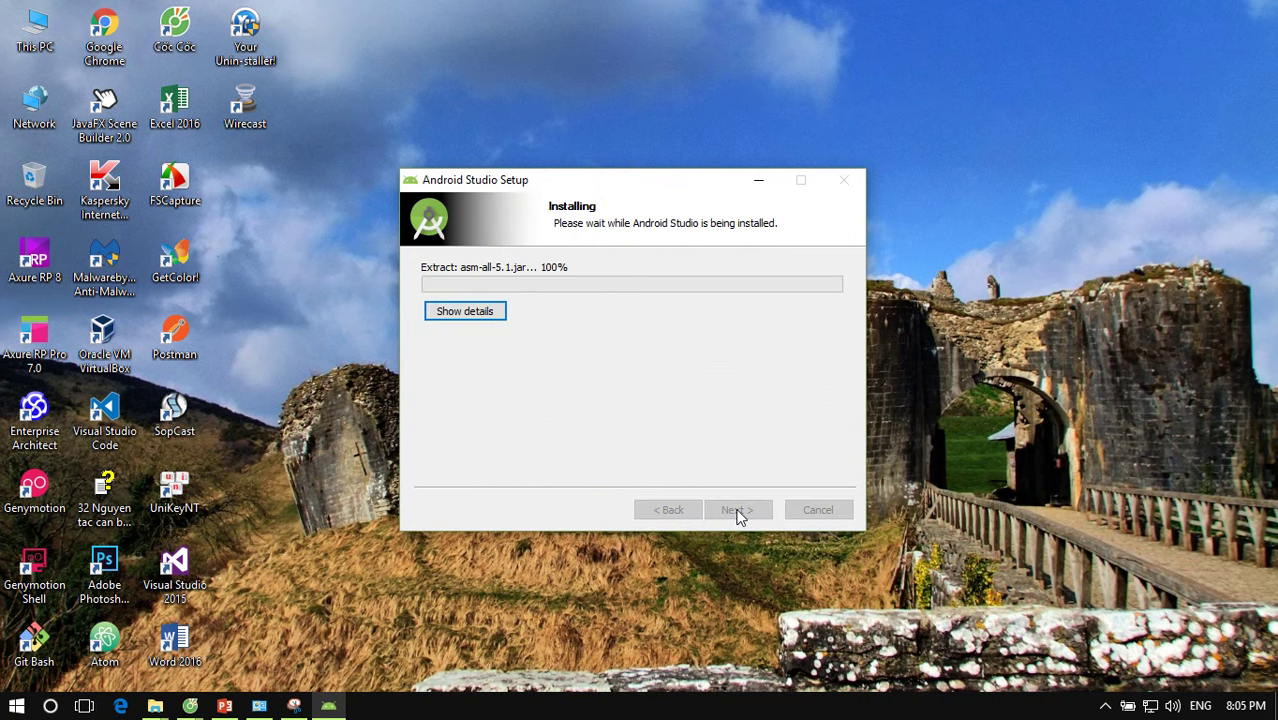
left_click(482, 320)
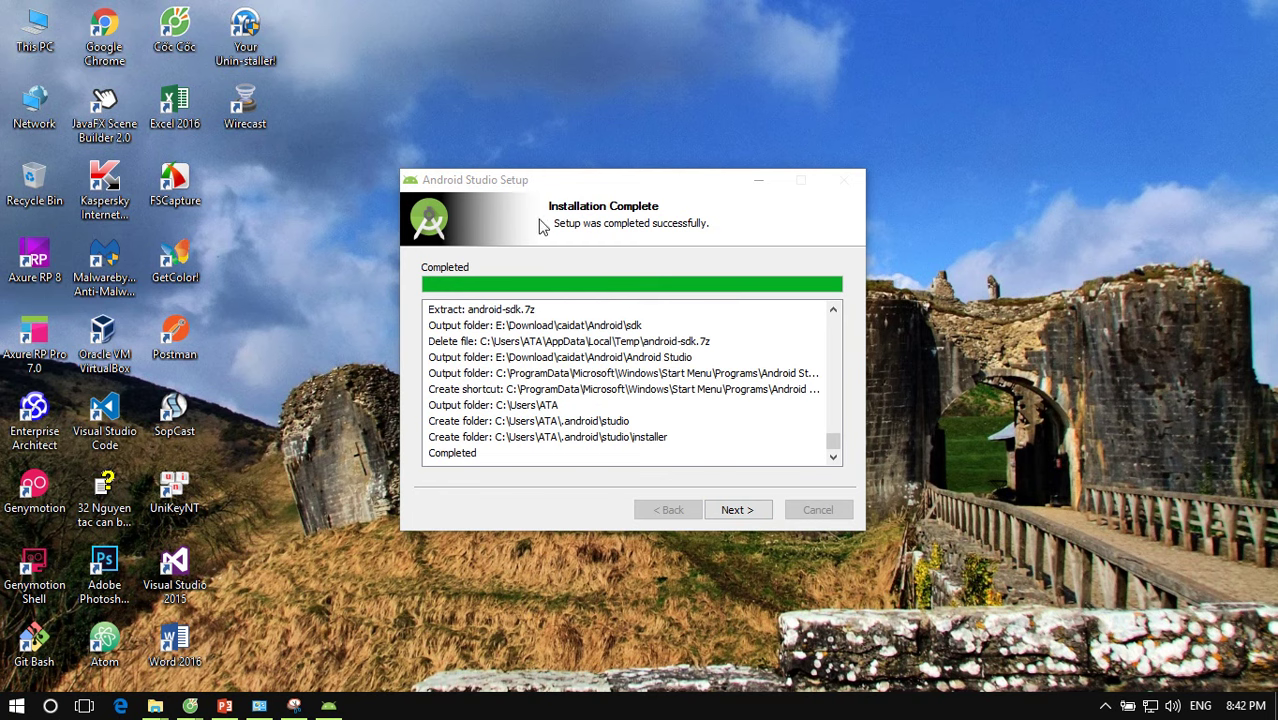
left_click(748, 511)
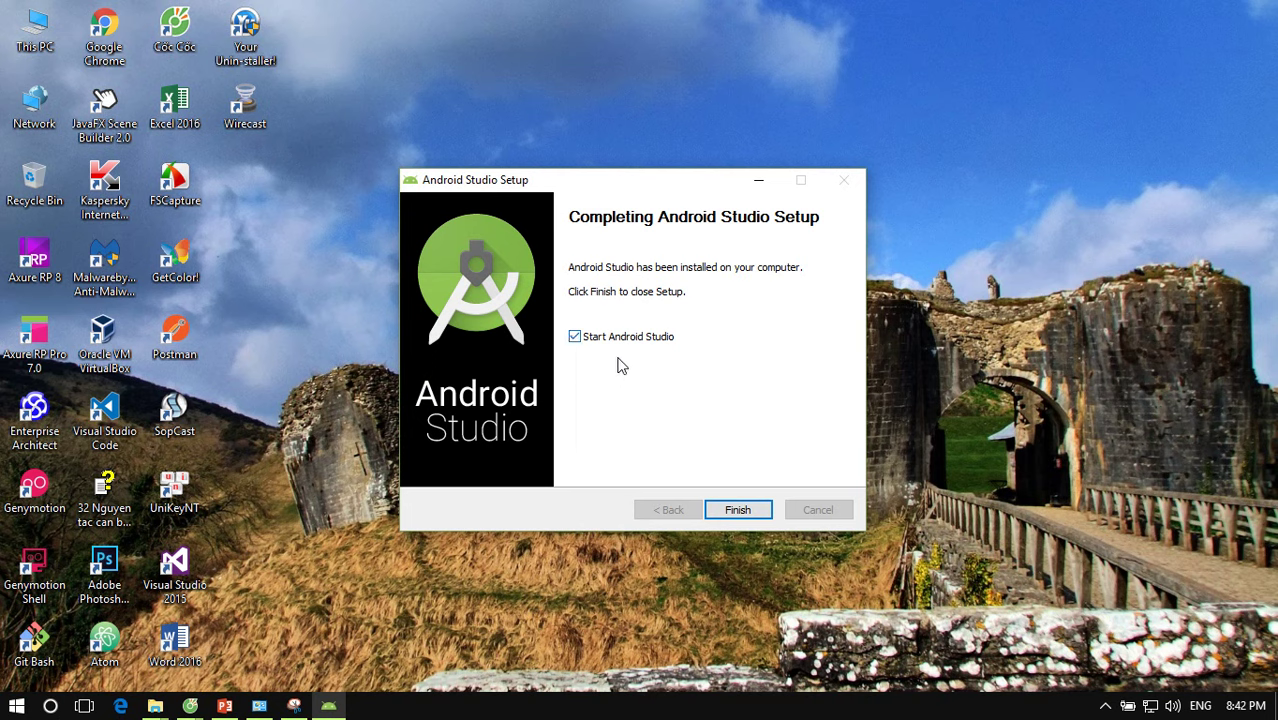
left_click(738, 511)
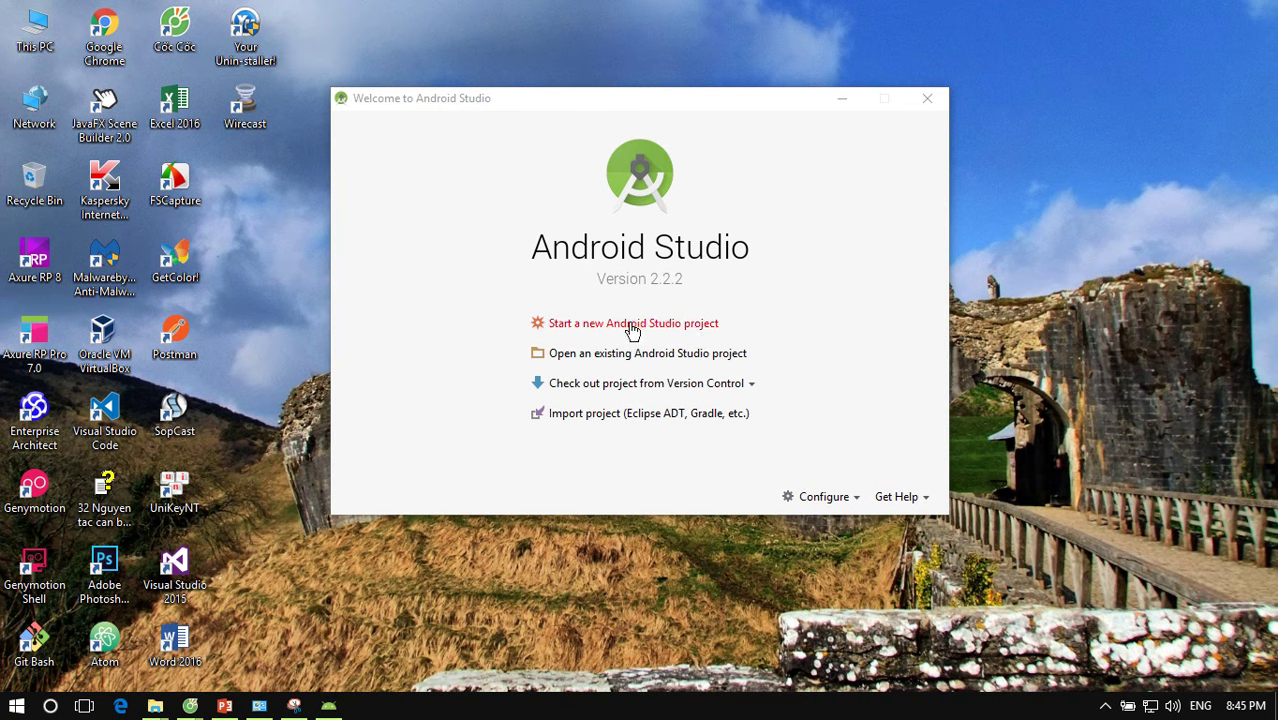
Step: View the configuration form for a new Android Studio project, and cancel it
left_click(590, 325)
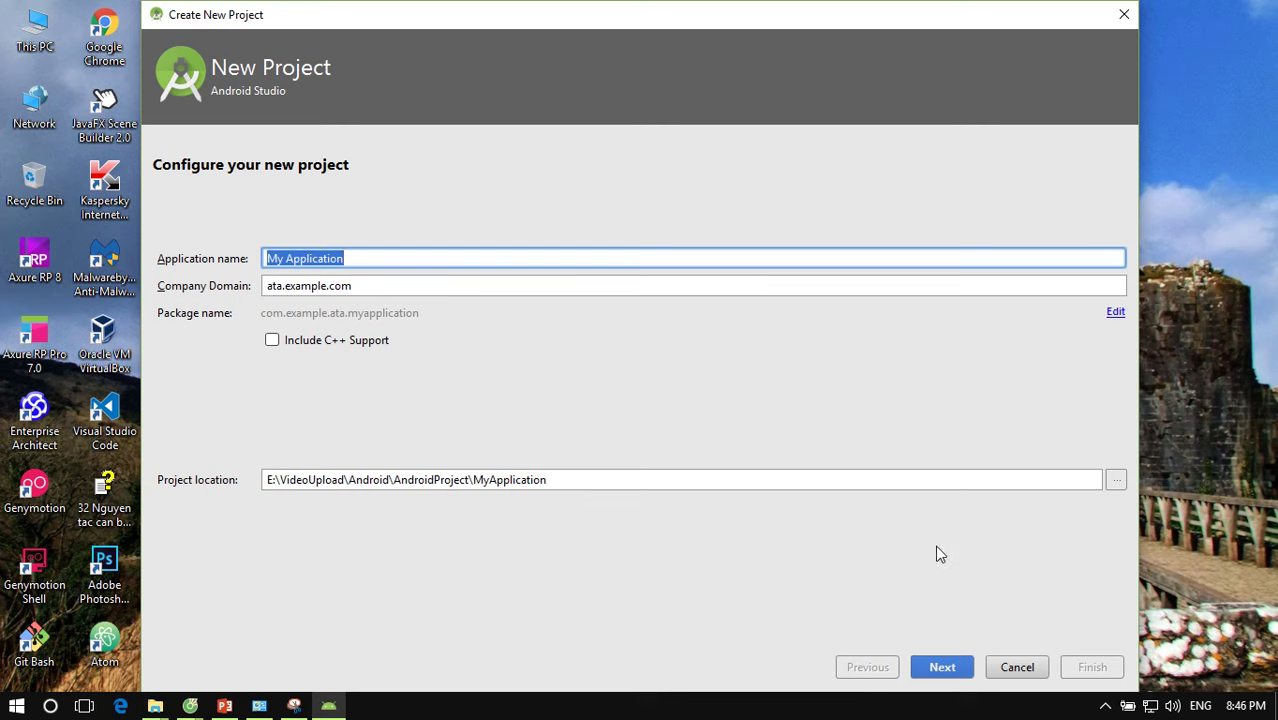
left_click(1017, 667)
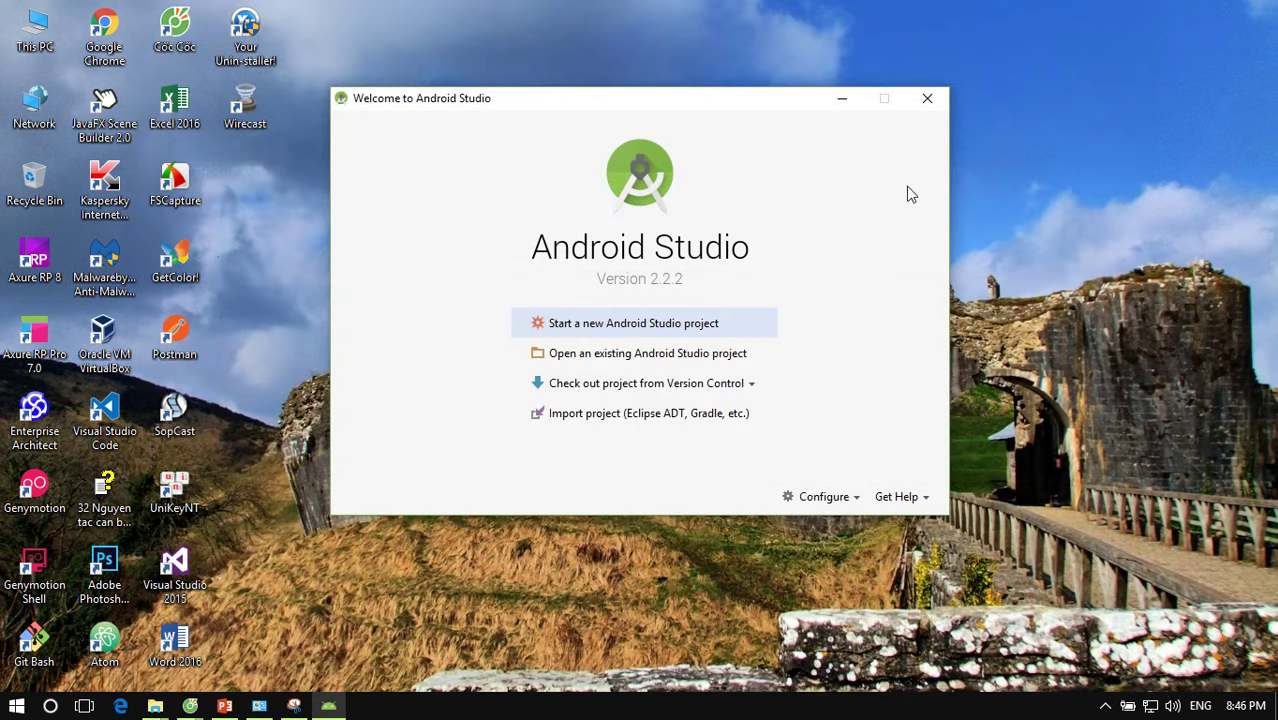